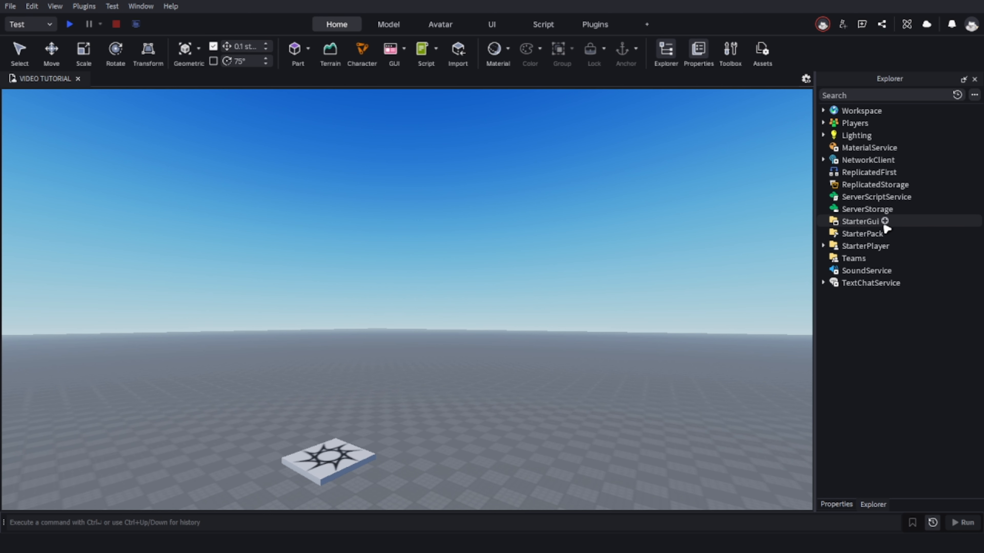
Add a ScreenGui object inside StarterGui.
{"action": "left_click", "coordinate": [885, 221]}
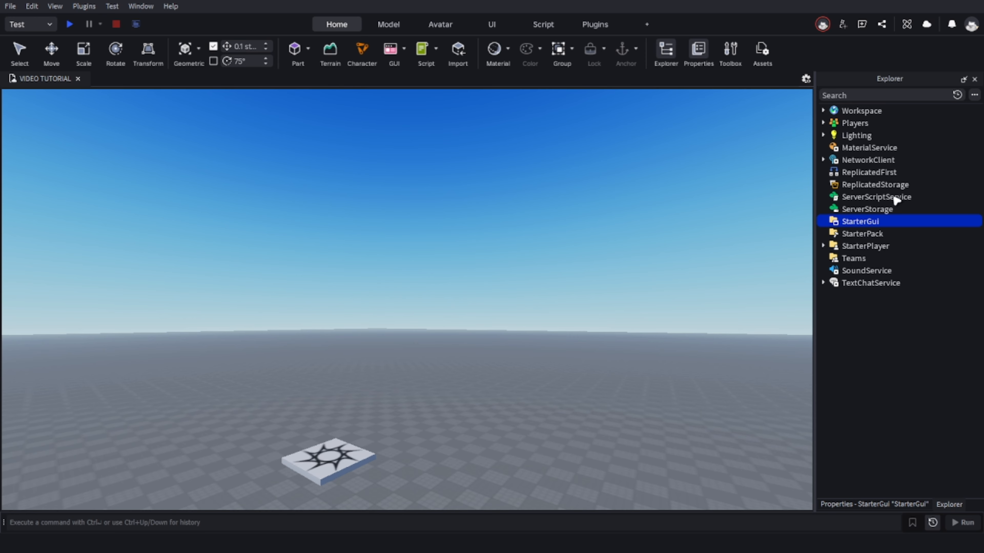
{"action": "mouse_move", "coordinate": [897, 225]}
{"action": "left_click", "coordinate": [886, 221]}
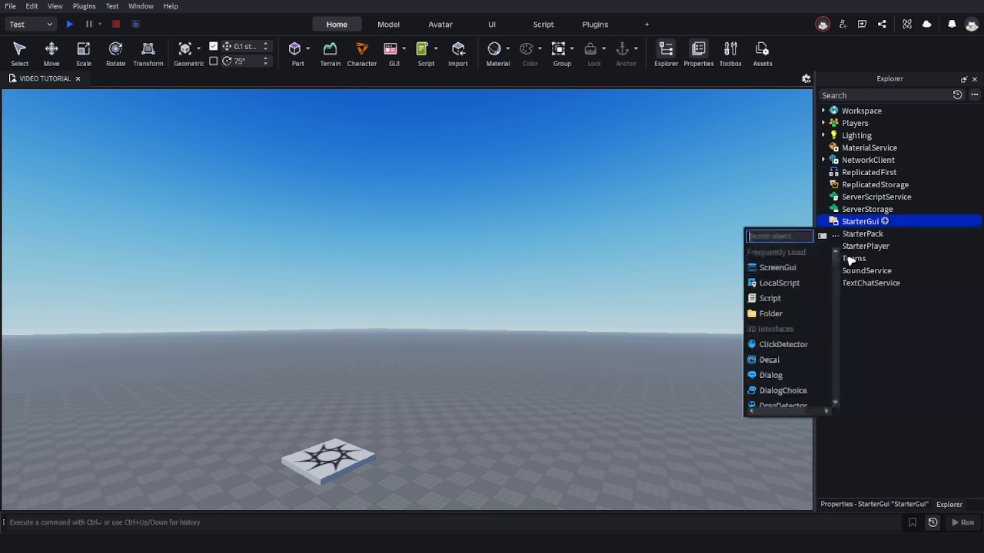
{"action": "left_click", "coordinate": [817, 267]}
Rename the new ScreenGui as KPFLFFD.
{"action": "left_click", "coordinate": [868, 234]}
{"action": "right_click", "coordinate": [865, 236]}
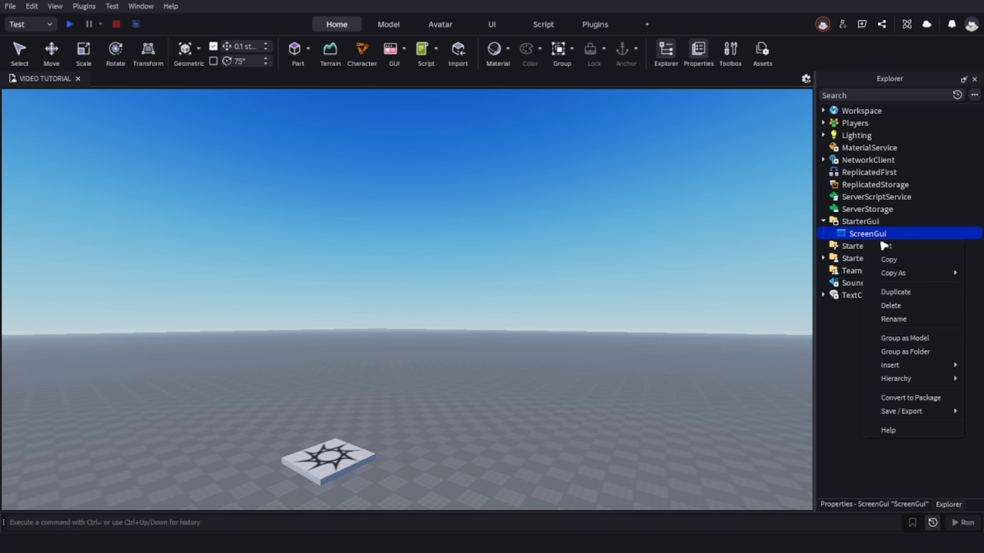
{"action": "left_click", "coordinate": [894, 319]}
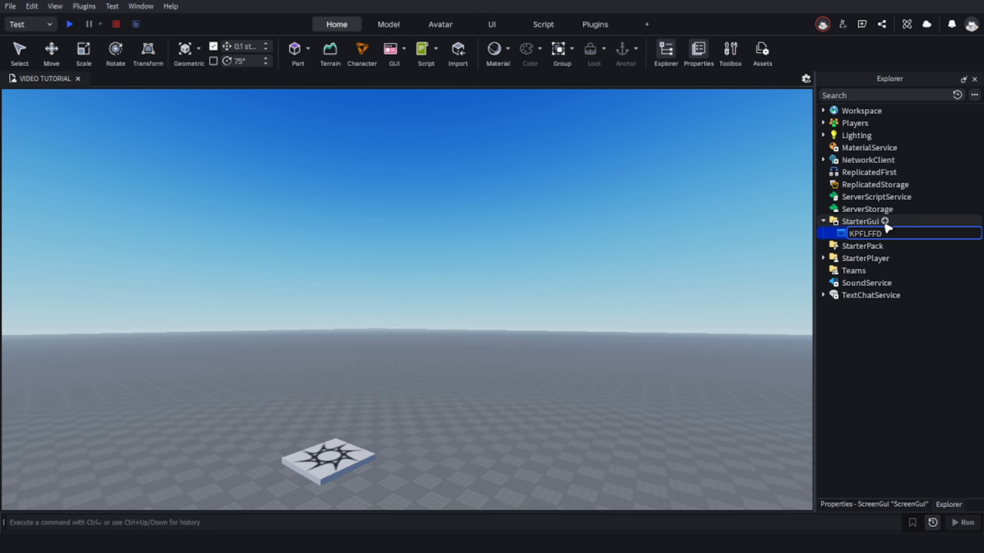
{"action": "key", "text": "Return"}
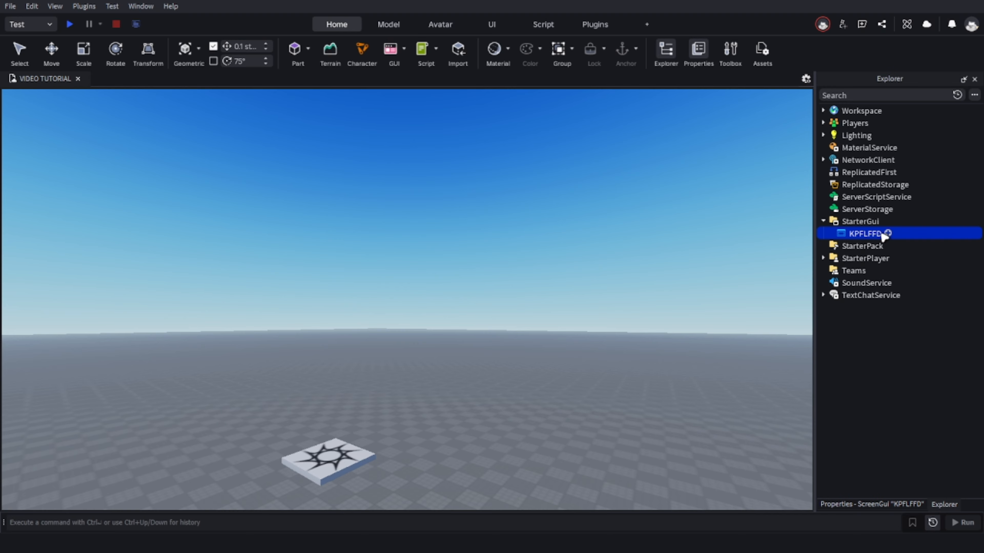
Insert a Frame into the KPFLFFD ScreenGui and move it from the corner to near the middle of the viewport.
{"action": "left_click", "coordinate": [888, 233]}
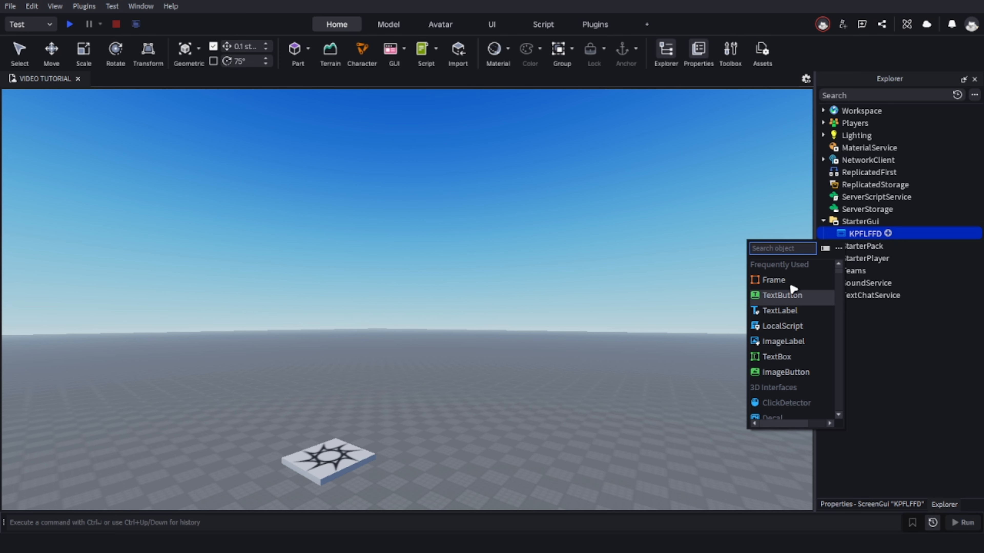
{"action": "scroll", "coordinate": [806, 368], "scroll_direction": "down", "scroll_amount": 10}
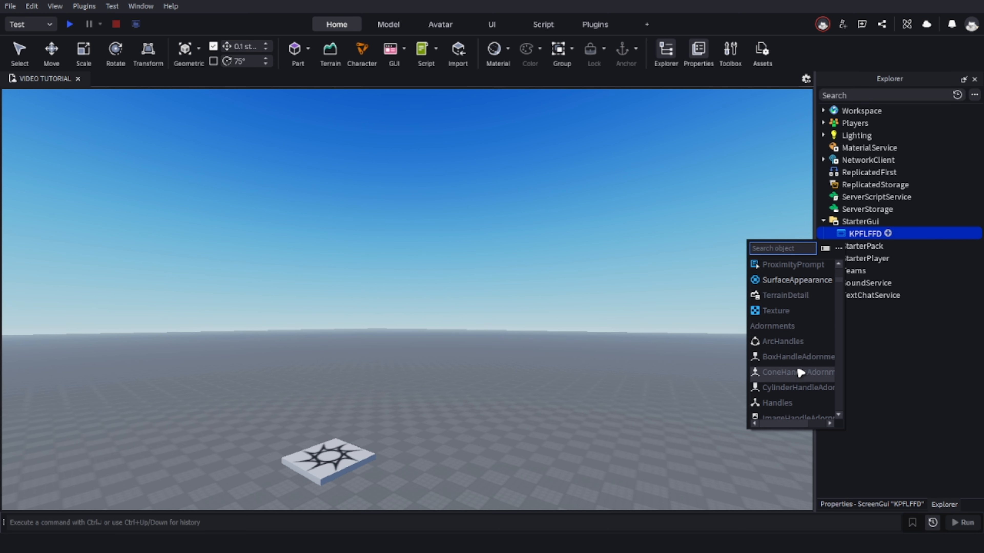
{"action": "scroll", "coordinate": [810, 387], "scroll_direction": "down", "scroll_amount": 8}
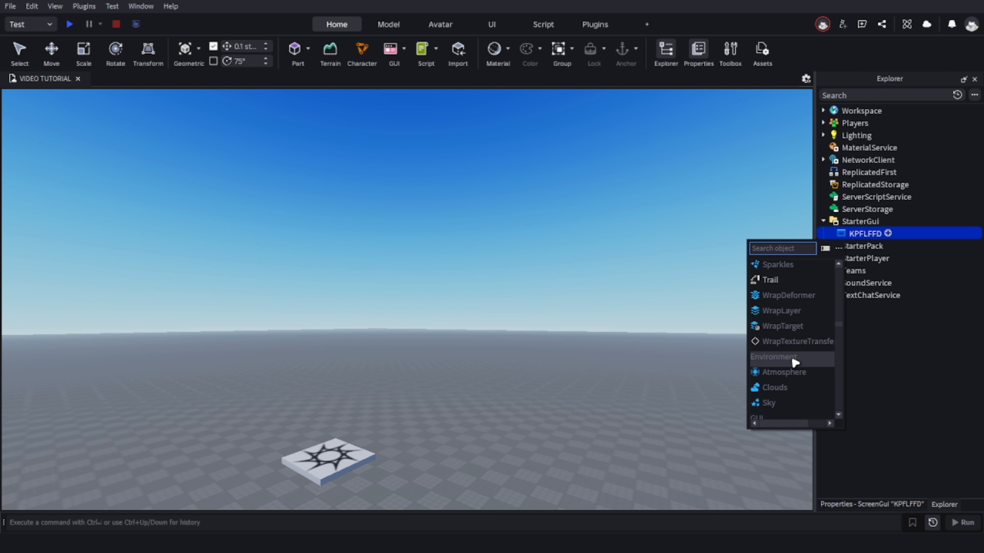
{"action": "scroll", "coordinate": [813, 349], "scroll_direction": "up", "scroll_amount": 15}
{"action": "scroll", "coordinate": [817, 318], "scroll_direction": "up", "scroll_amount": 8}
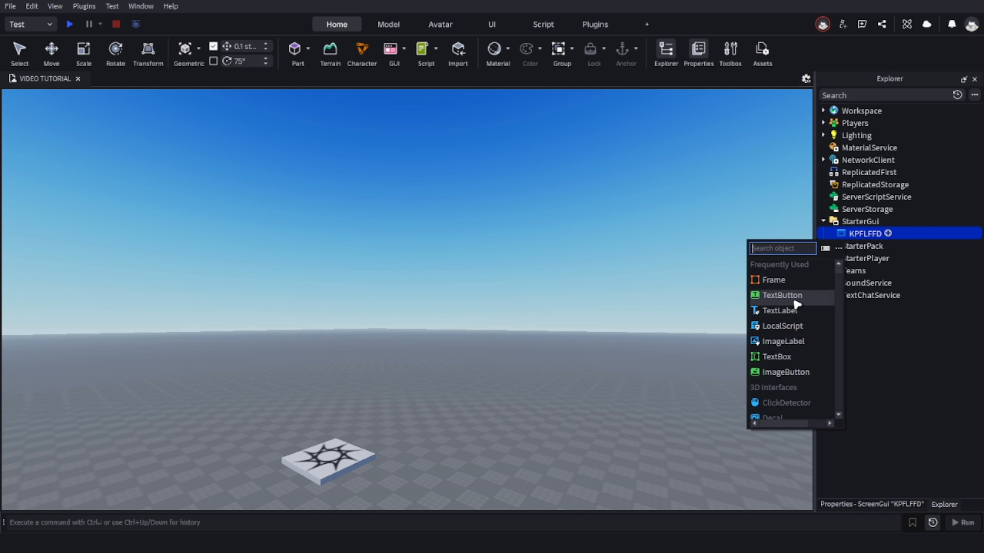
{"action": "left_click", "coordinate": [796, 280]}
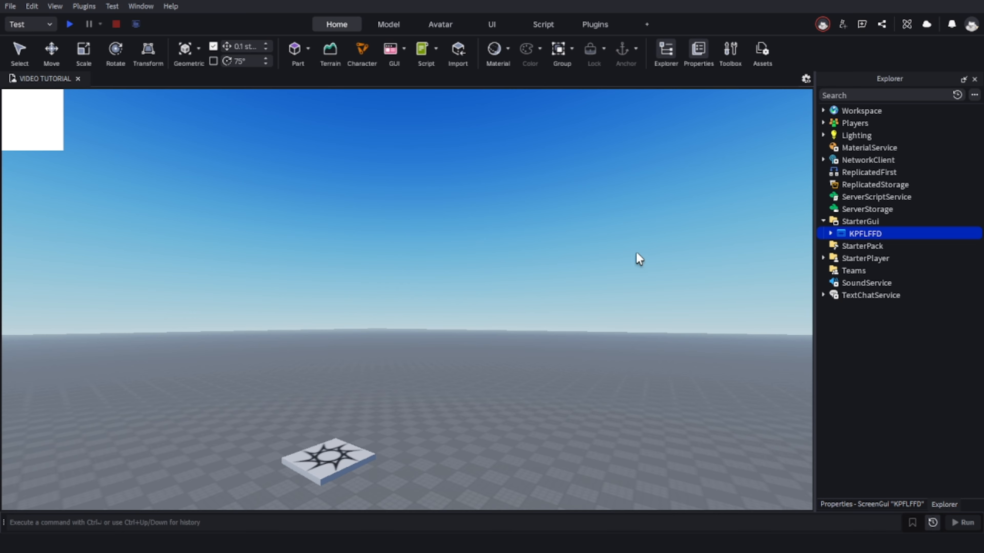
{"action": "left_click_drag", "start_coordinate": [31, 142], "coordinate": [363, 288]}
Rename the Frame under KPFLFFD as SDDSFDF.
{"action": "right_click", "coordinate": [852, 248]}
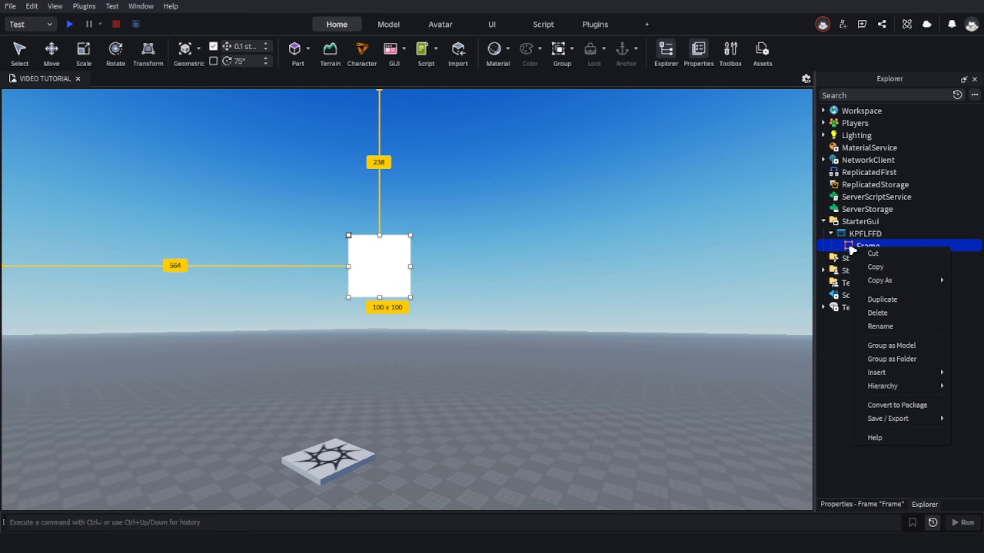
{"action": "left_click", "coordinate": [873, 326]}
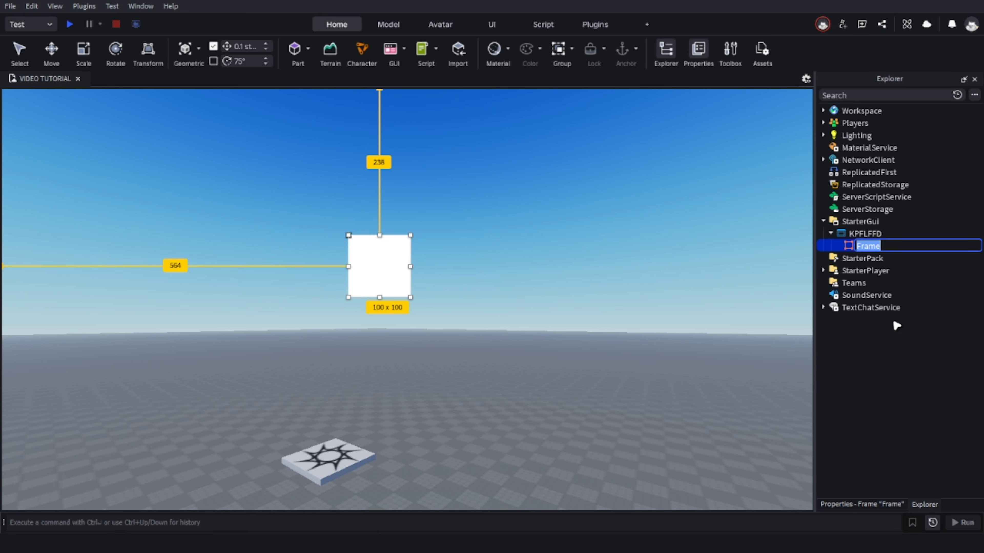
{"action": "key", "text": "BackSpace"}
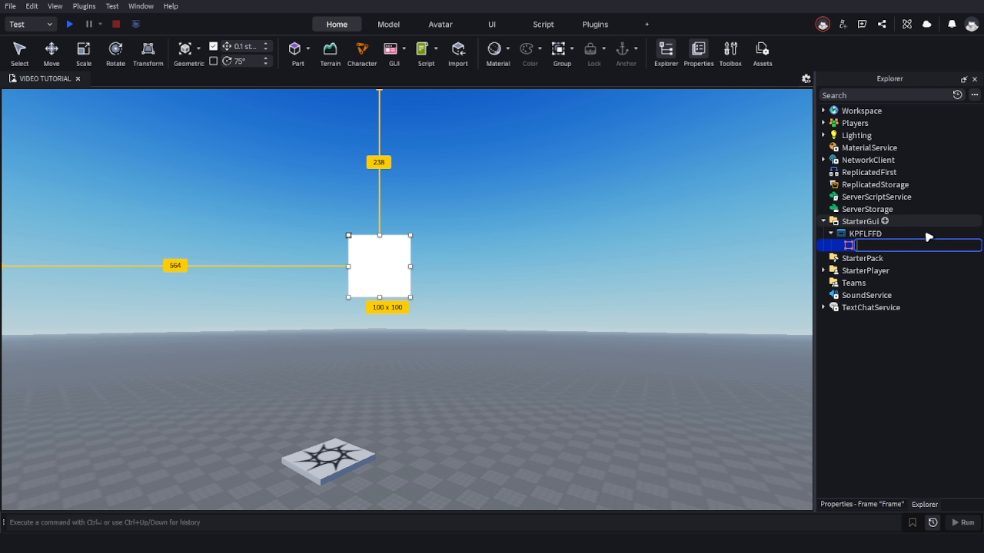
{"action": "type", "text": "SDDSF"}
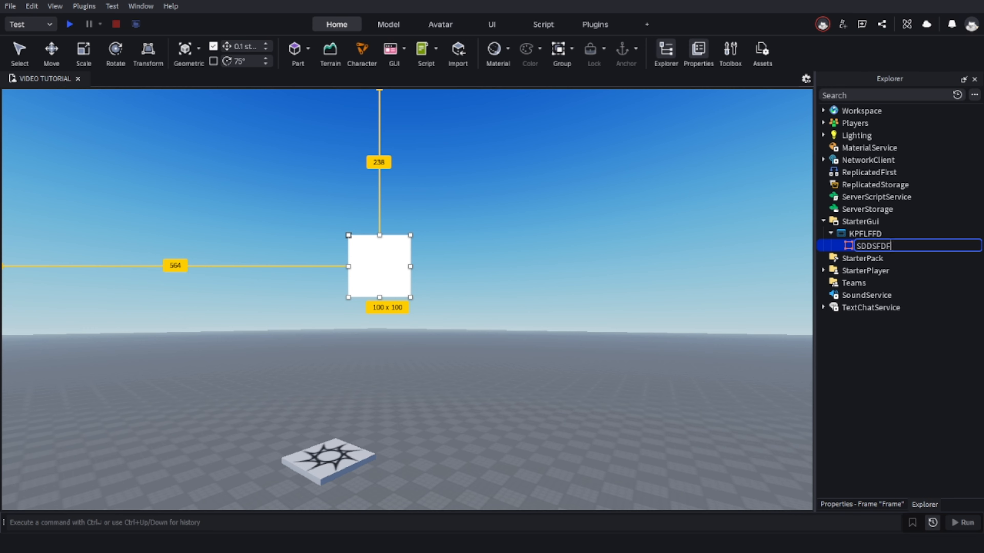
{"action": "type", "text": "DF"}
{"action": "key", "text": "Return"}
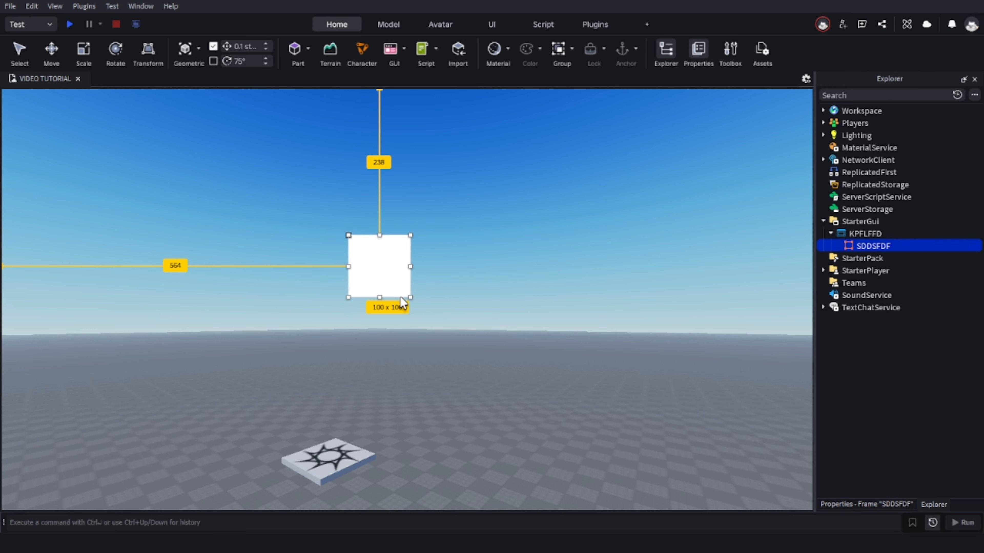
Enlarge the SDDSFDF frame to about 559 x 318 and place it about 87 from the viewport's upper edge and 252 from its right edge.
{"action": "left_click_drag", "start_coordinate": [380, 279], "coordinate": [555, 312]}
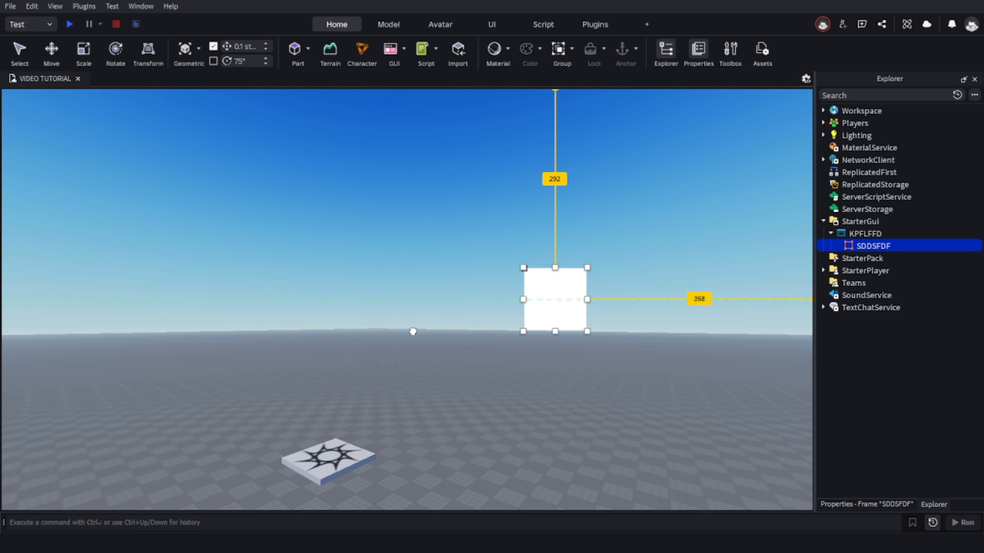
{"action": "left_click_drag", "start_coordinate": [413, 332], "coordinate": [488, 290]}
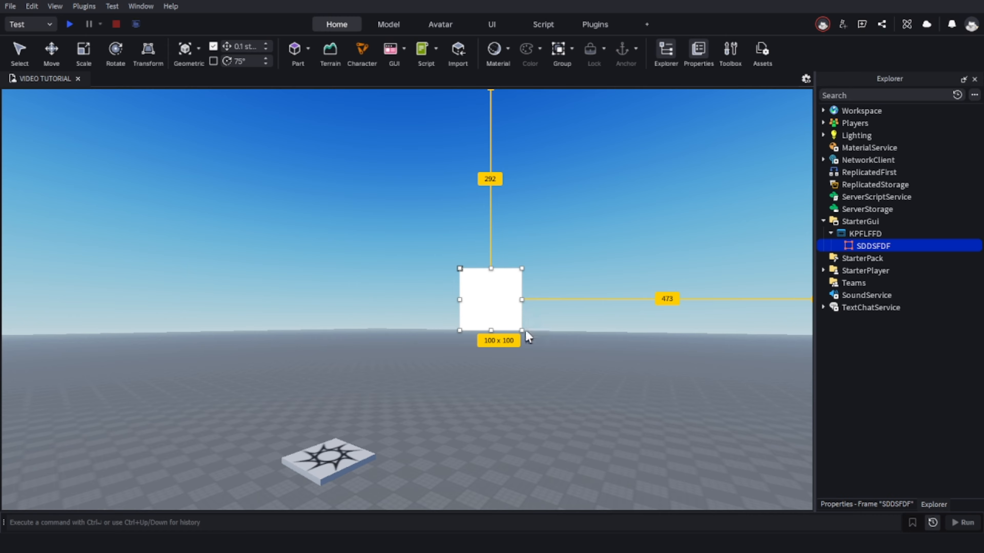
{"action": "left_click_drag", "start_coordinate": [521, 334], "coordinate": [599, 325]}
{"action": "left_click", "coordinate": [770, 453]}
{"action": "mouse_move", "coordinate": [602, 373]}
{"action": "left_mouse_down"}
{"action": "mouse_move", "coordinate": [625, 390]}
{"action": "mouse_move", "coordinate": [597, 372]}
{"action": "mouse_move", "coordinate": [630, 350]}
{"action": "mouse_move", "coordinate": [608, 358]}
{"action": "left_mouse_up"}
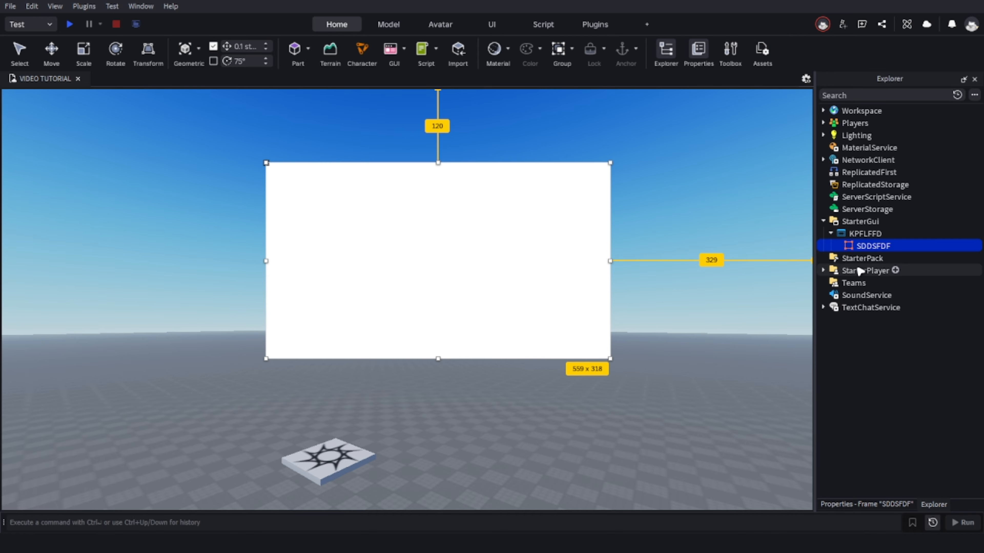
{"action": "left_click_drag", "start_coordinate": [609, 249], "coordinate": [631, 242]}
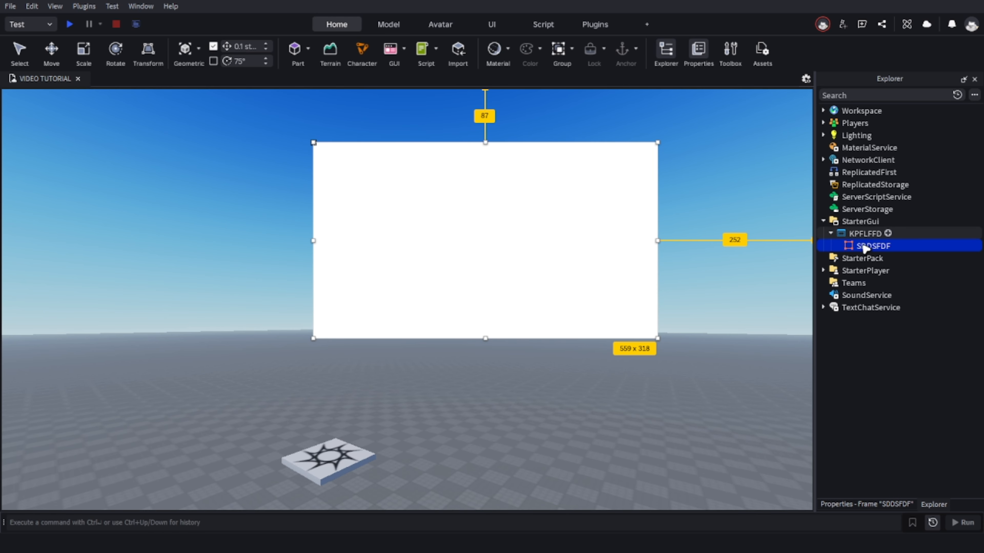
Add a TextLabel inside the SDDSFDF frame and set its text to "the ultimate admin panel".
{"action": "left_click", "coordinate": [897, 246]}
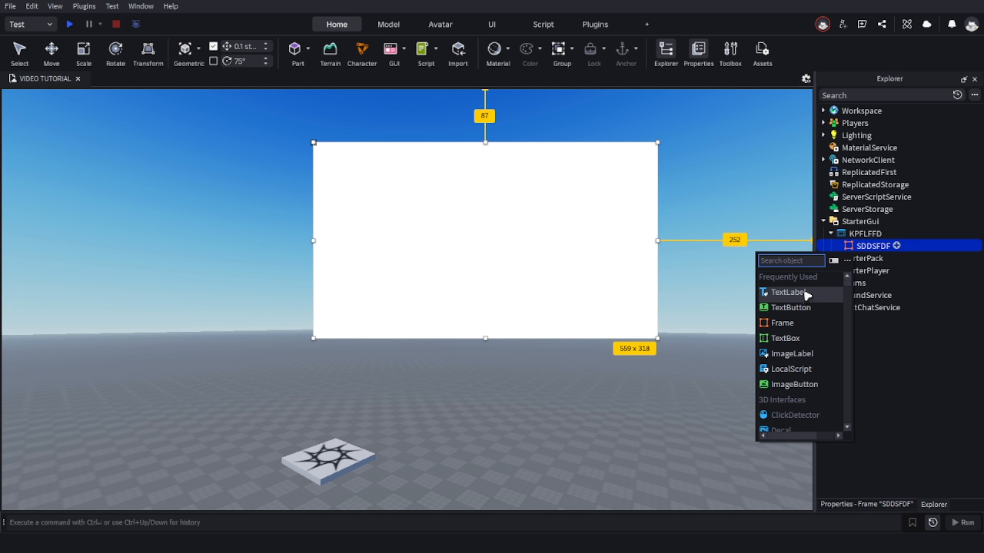
{"action": "left_click", "coordinate": [820, 294]}
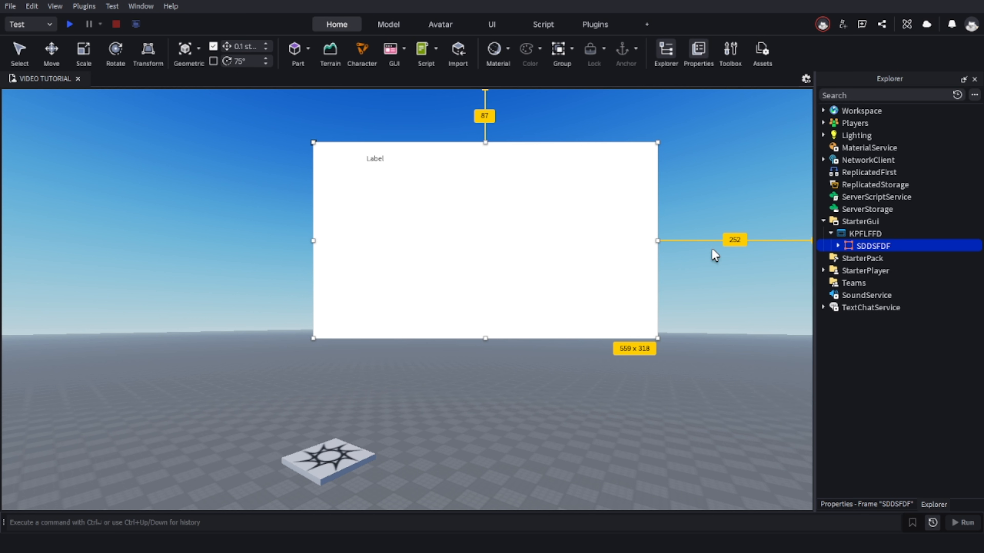
{"action": "left_click", "coordinate": [376, 162]}
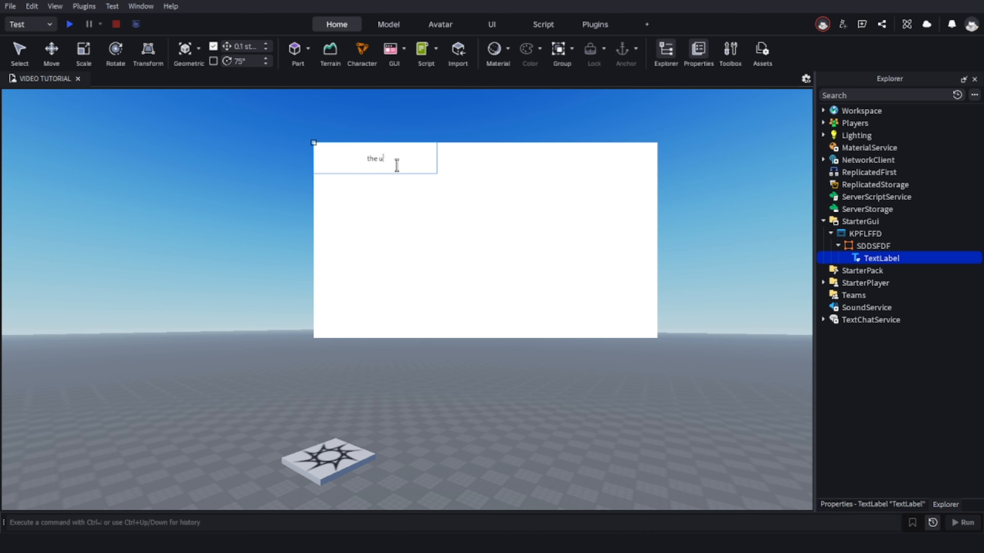
{"action": "type", "text": "LTIMA"}
{"action": "key", "text": "BackSpace"}
{"action": "key", "text": "BackSpace"}
{"action": "key", "text": "BackSpace"}
{"action": "key", "text": "BackSpace"}
{"action": "type", "text": "imate admin pan;"}
{"action": "key", "text": "BackSpace"}
{"action": "type", "text": "el"}
{"action": "key", "text": "Return"}
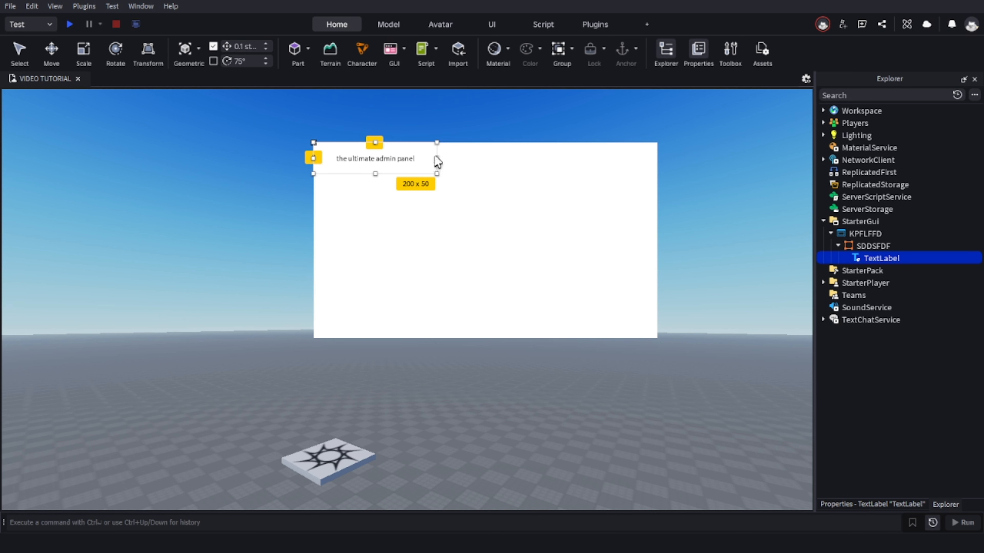
Widen the text label to the frame's full width, about 559 x 50.
{"action": "left_click", "coordinate": [440, 166]}
{"action": "left_click", "coordinate": [369, 159]}
{"action": "left_click_drag", "start_coordinate": [437, 158], "coordinate": [657, 158]}
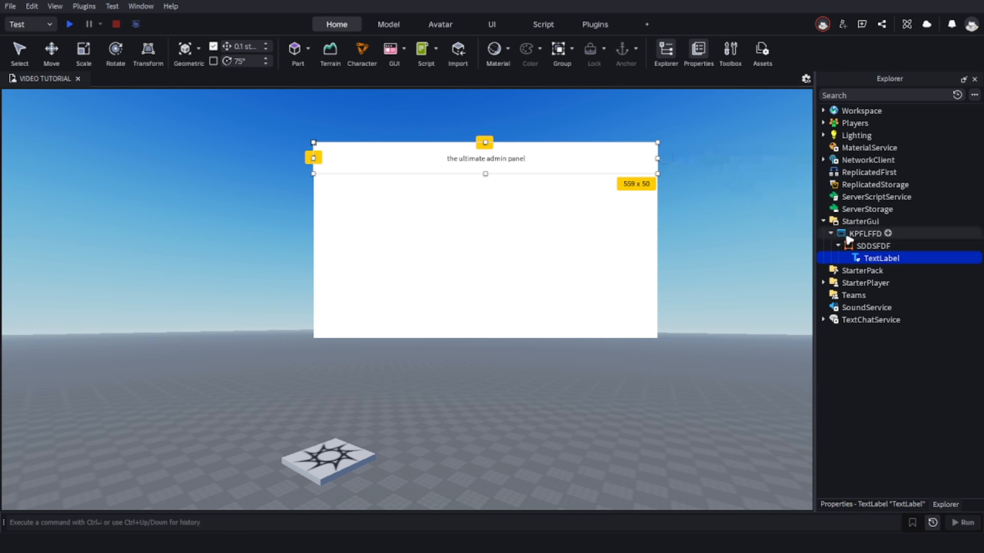
{"action": "left_click", "coordinate": [925, 495]}
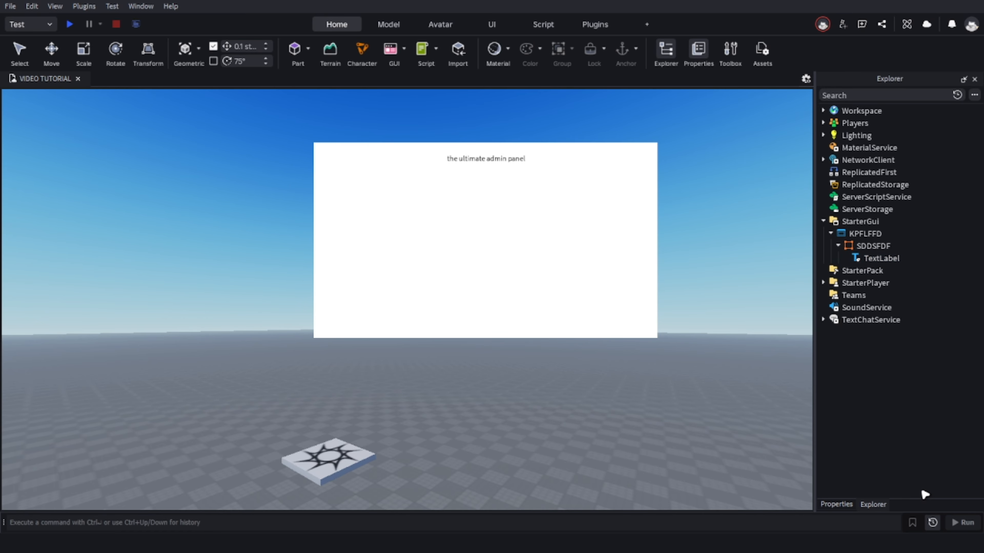
Filter the text label's properties by "tex" and enable TextScaled.
{"action": "left_click", "coordinate": [886, 258]}
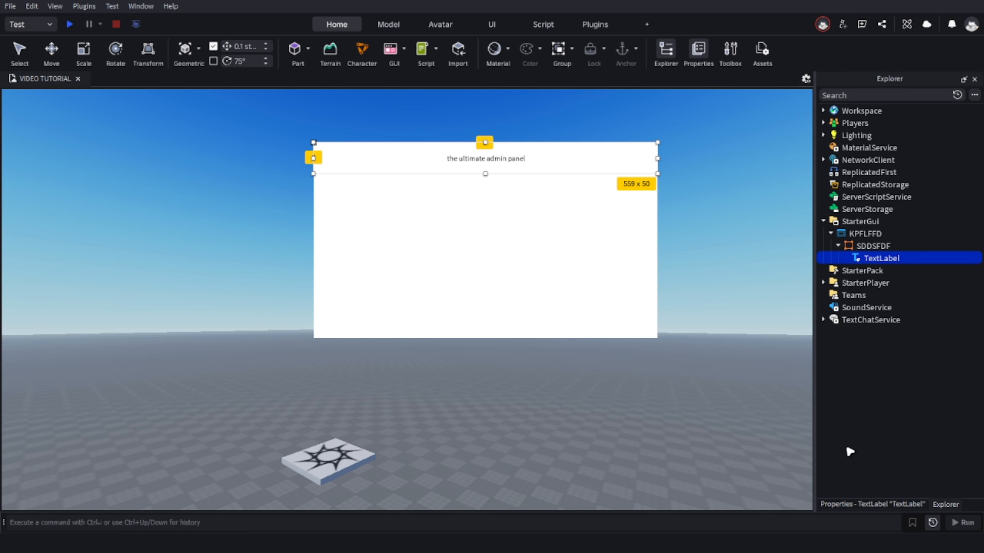
{"action": "left_click", "coordinate": [866, 504]}
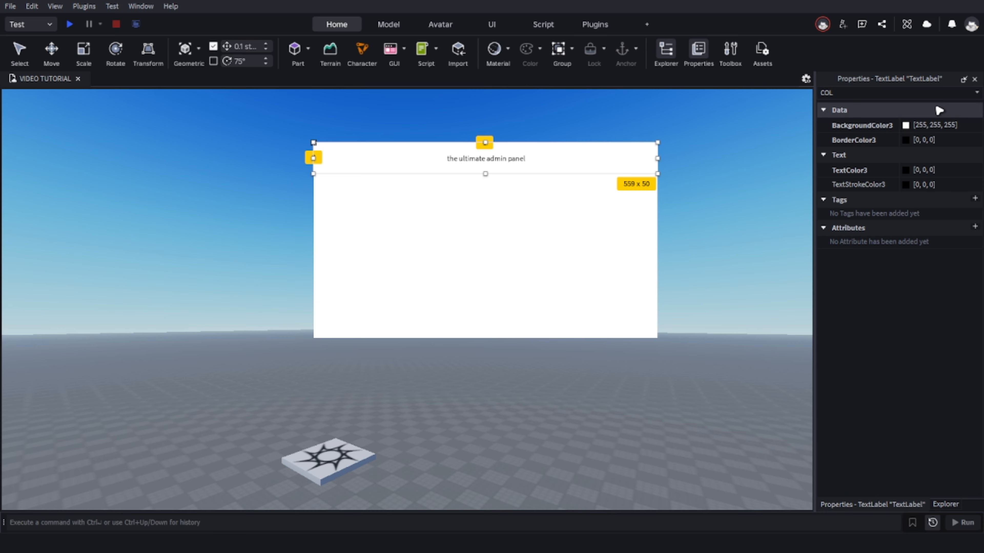
{"action": "left_click", "coordinate": [955, 94]}
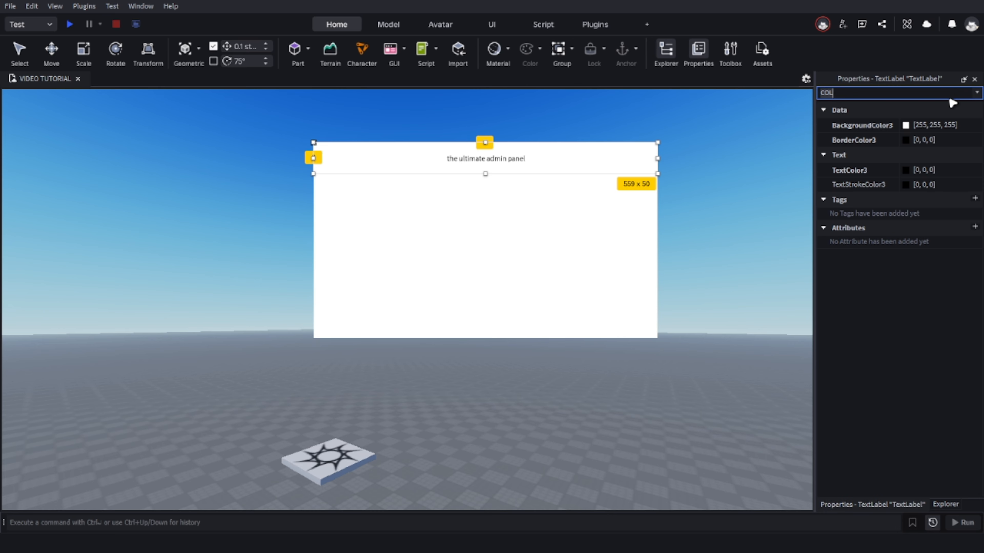
{"action": "key", "text": "BackSpace"}
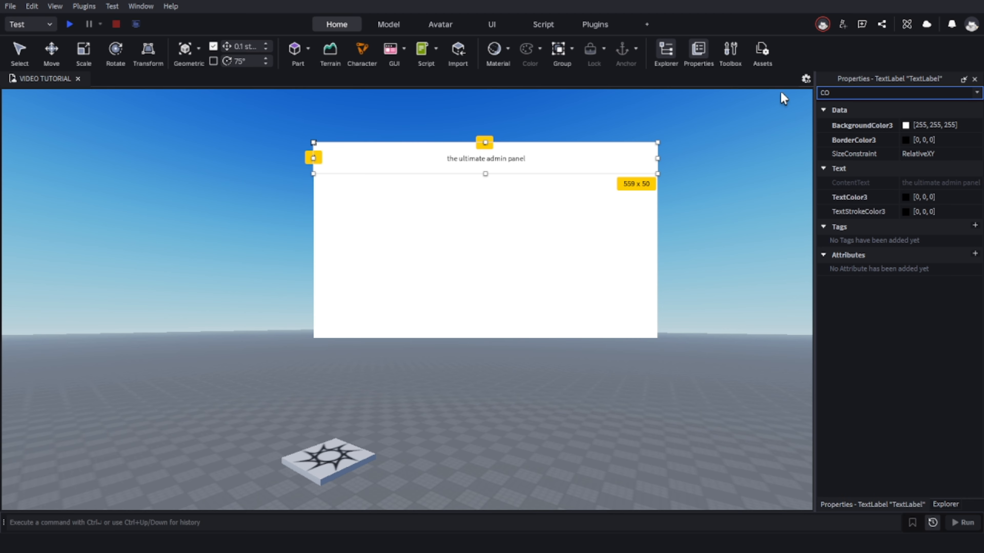
{"action": "key", "text": "BackSpace"}
{"action": "key", "text": "BackSpace"}
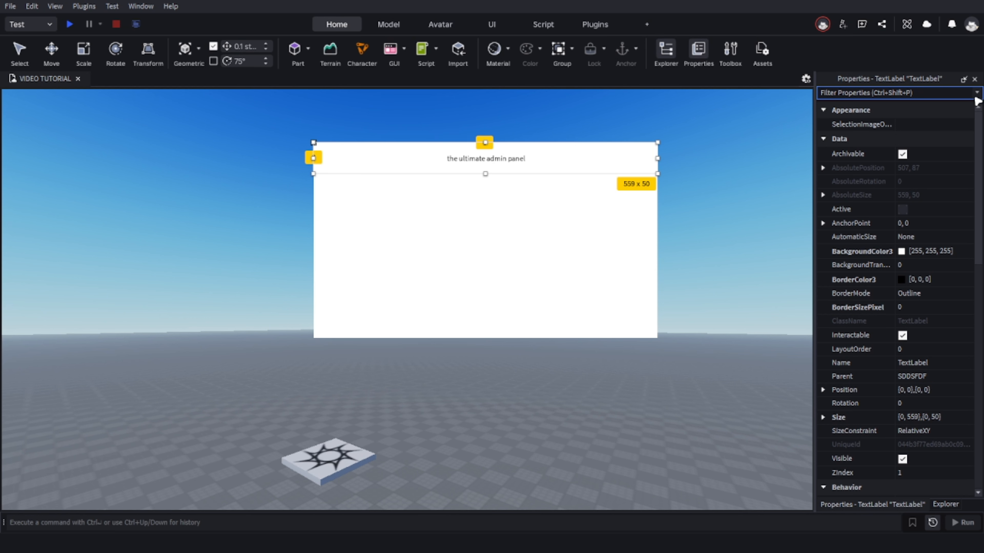
{"action": "type", "text": "tex"}
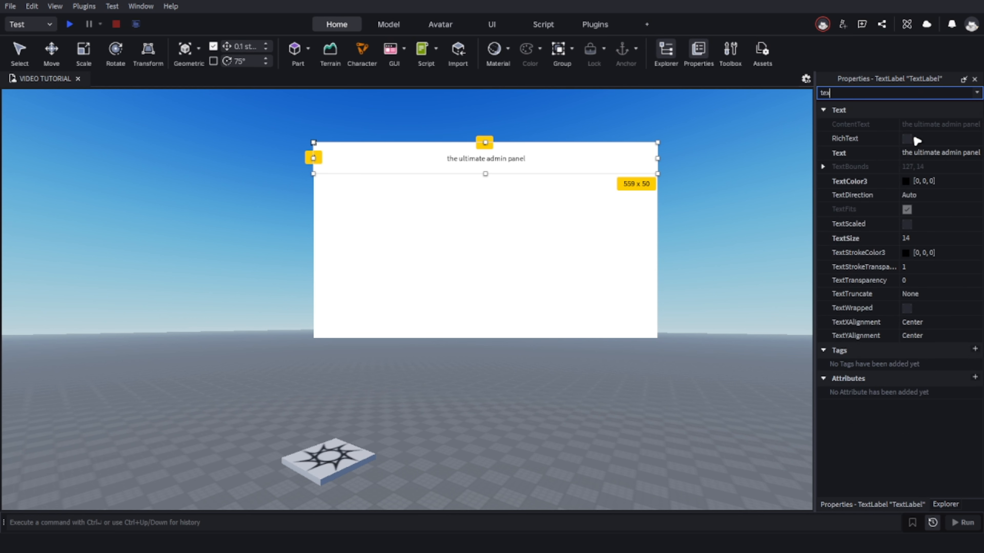
{"action": "type", "text": "t "}
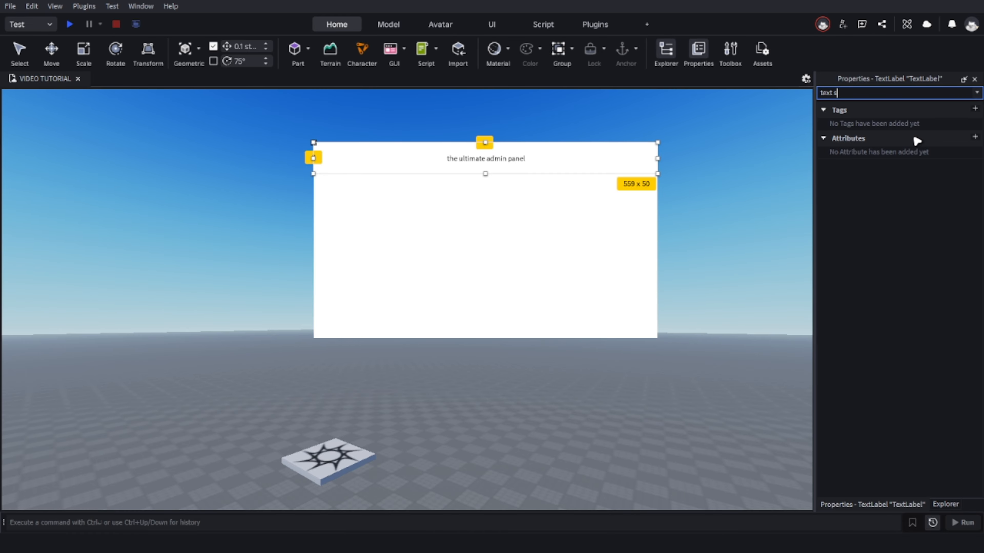
{"action": "type", "text": "s"}
{"action": "key", "text": "BackSpace"}
{"action": "key", "text": "BackSpace"}
{"action": "key", "text": "BackSpace"}
{"action": "key", "text": "BackSpace"}
{"action": "key", "text": "BackSpace"}
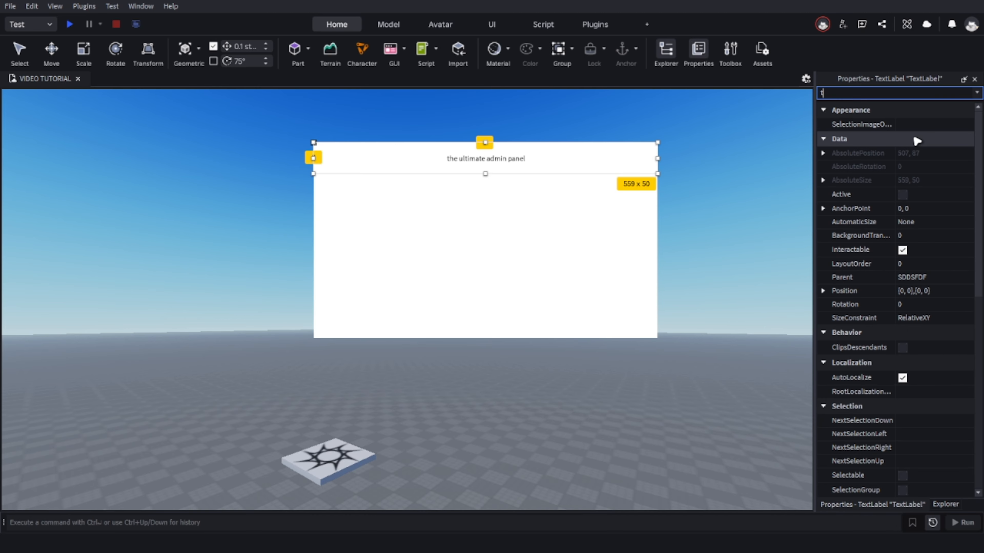
{"action": "type", "text": "ex"}
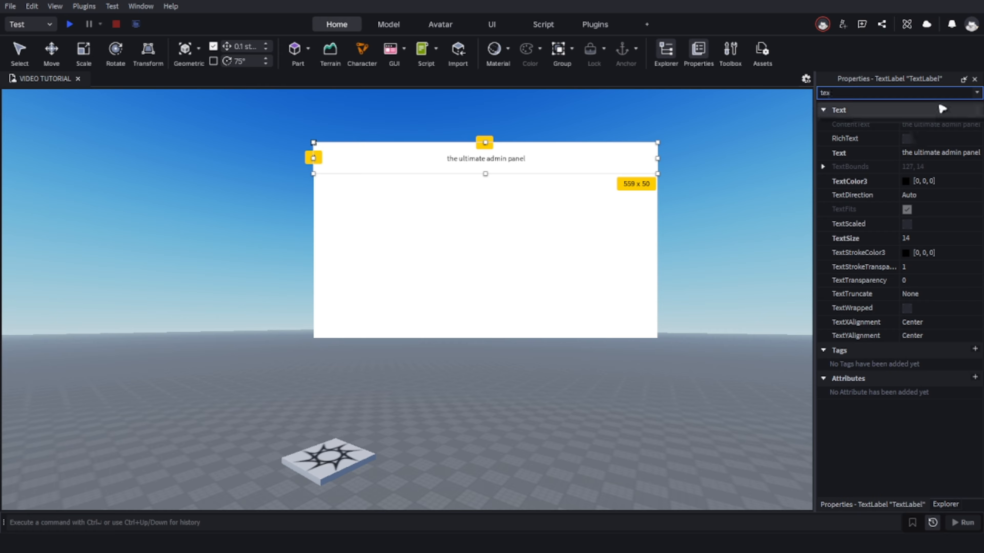
{"action": "left_click", "coordinate": [907, 224]}
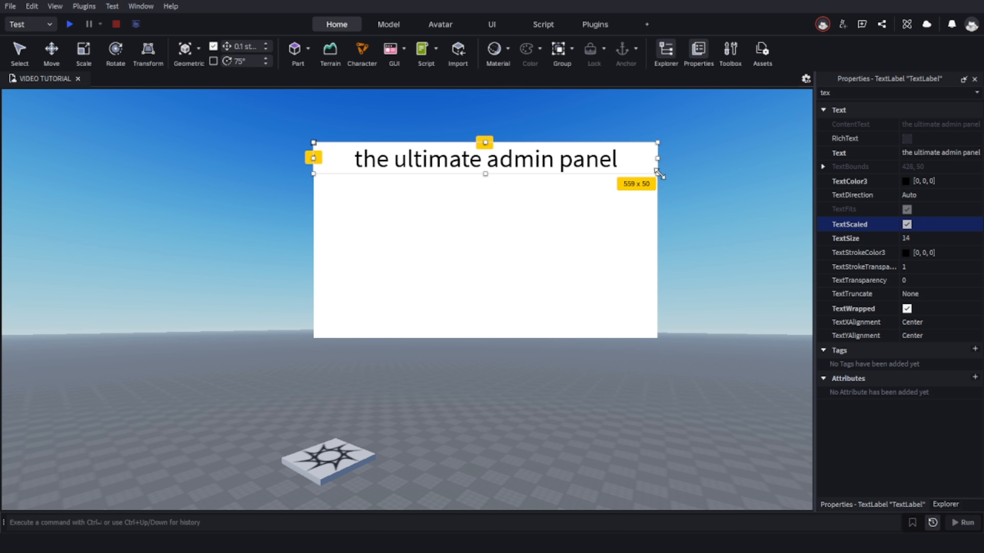
Increase the height of the title text label so that it measures about 559 x 55.
{"action": "left_click", "coordinate": [665, 203]}
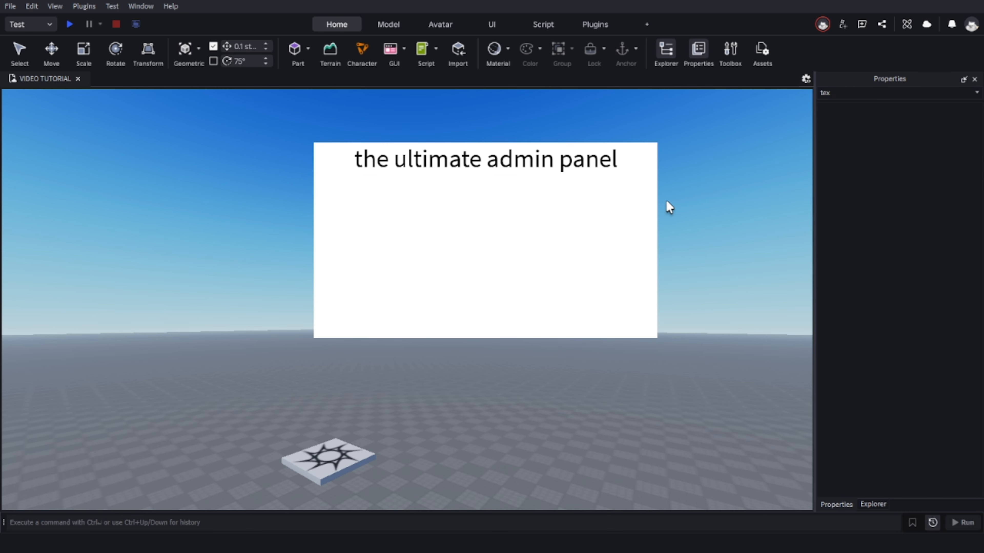
{"action": "left_click", "coordinate": [585, 152]}
{"action": "left_click", "coordinate": [692, 169]}
{"action": "left_click", "coordinate": [621, 167]}
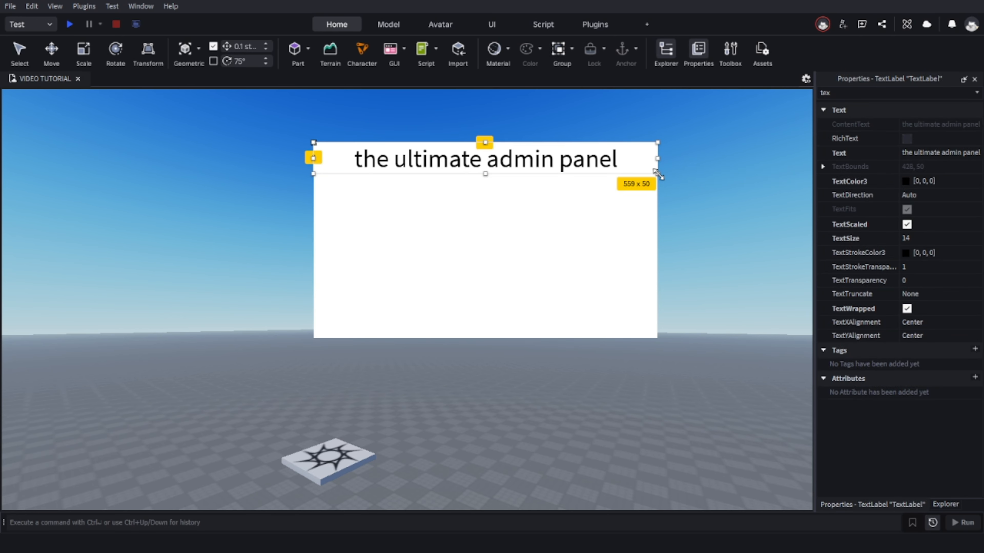
{"action": "mouse_move", "coordinate": [655, 179]}
{"action": "left_mouse_down"}
{"action": "mouse_move", "coordinate": [629, 166]}
{"action": "mouse_move", "coordinate": [430, 147]}
{"action": "mouse_move", "coordinate": [440, 159]}
{"action": "mouse_move", "coordinate": [366, 153]}
{"action": "mouse_move", "coordinate": [531, 176]}
{"action": "mouse_move", "coordinate": [659, 282]}
{"action": "mouse_move", "coordinate": [704, 433]}
{"action": "mouse_move", "coordinate": [683, 145]}
{"action": "mouse_move", "coordinate": [656, 170]}
{"action": "mouse_move", "coordinate": [669, 179]}
{"action": "mouse_move", "coordinate": [658, 176]}
{"action": "left_mouse_up"}
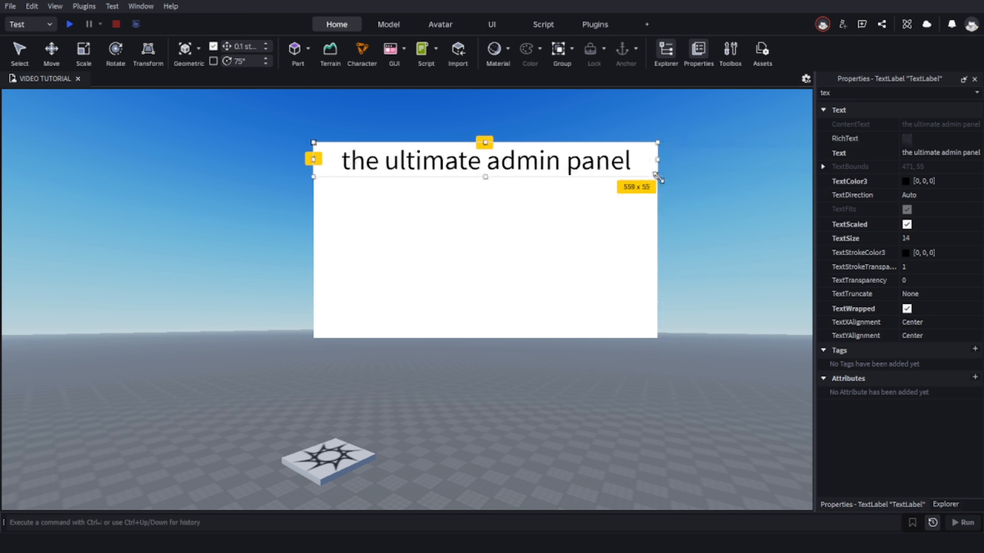
Add a UICorner object to the SDDSFDF frame, filtering the insertable objects by "ui".
{"action": "left_click", "coordinate": [593, 265]}
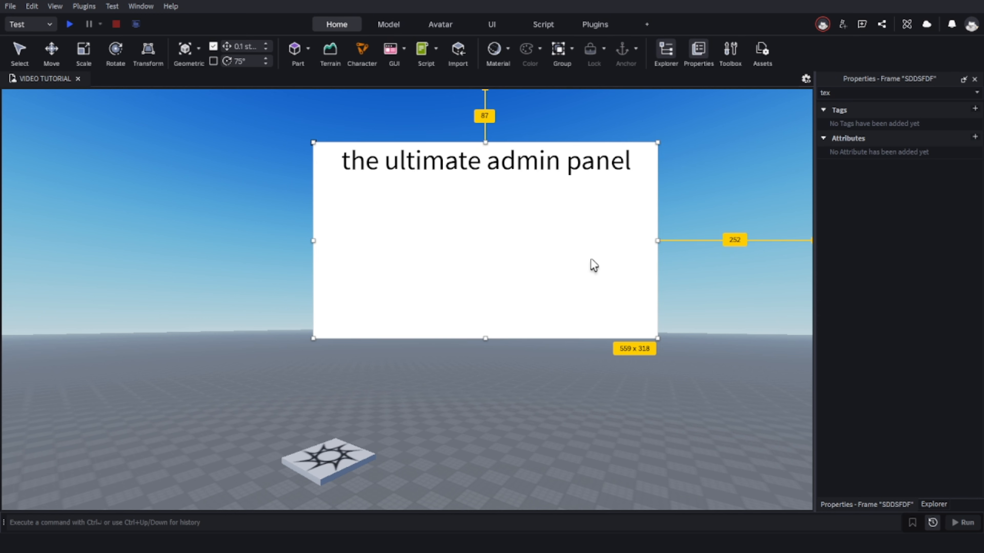
{"action": "left_click", "coordinate": [933, 504]}
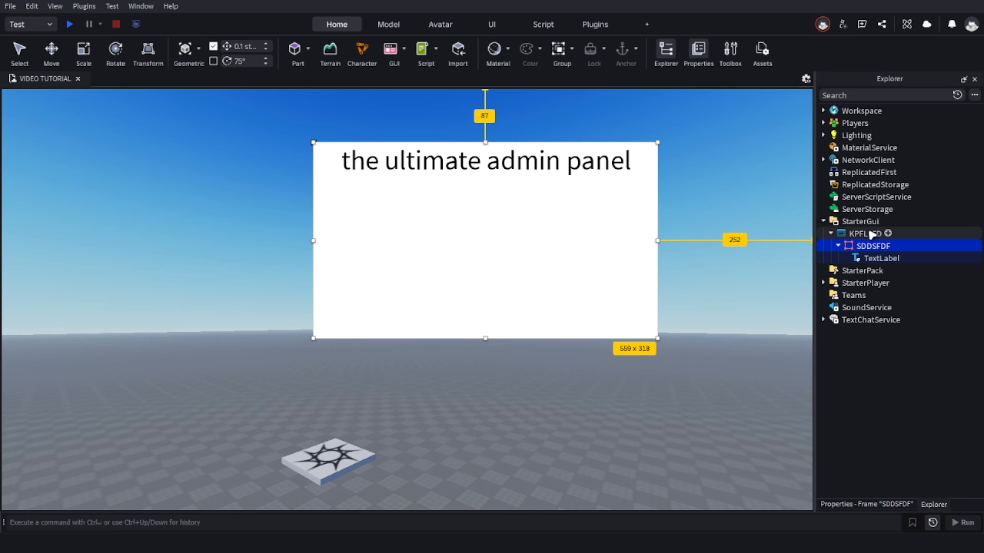
{"action": "left_click", "coordinate": [860, 222]}
{"action": "left_click", "coordinate": [874, 247]}
{"action": "left_click", "coordinate": [876, 234]}
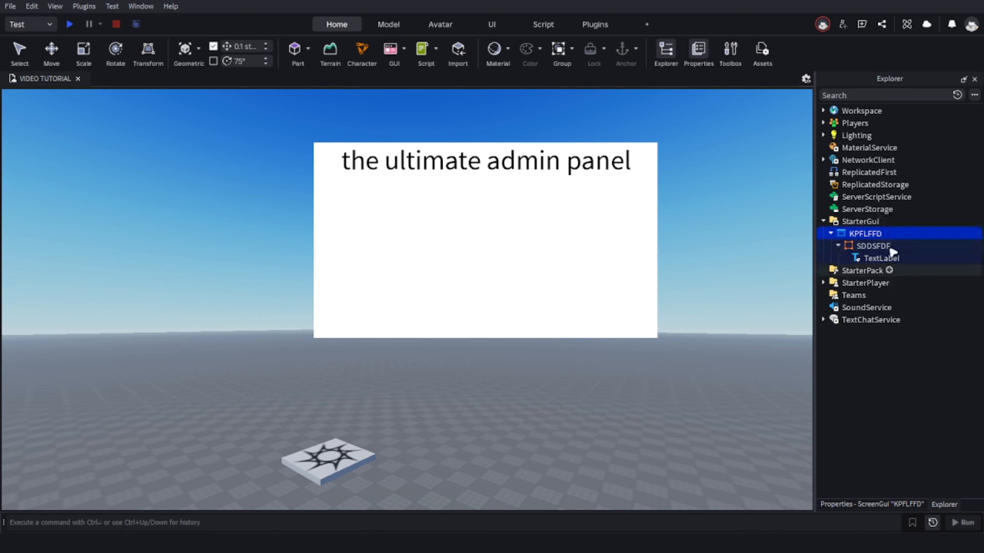
{"action": "left_click", "coordinate": [877, 245]}
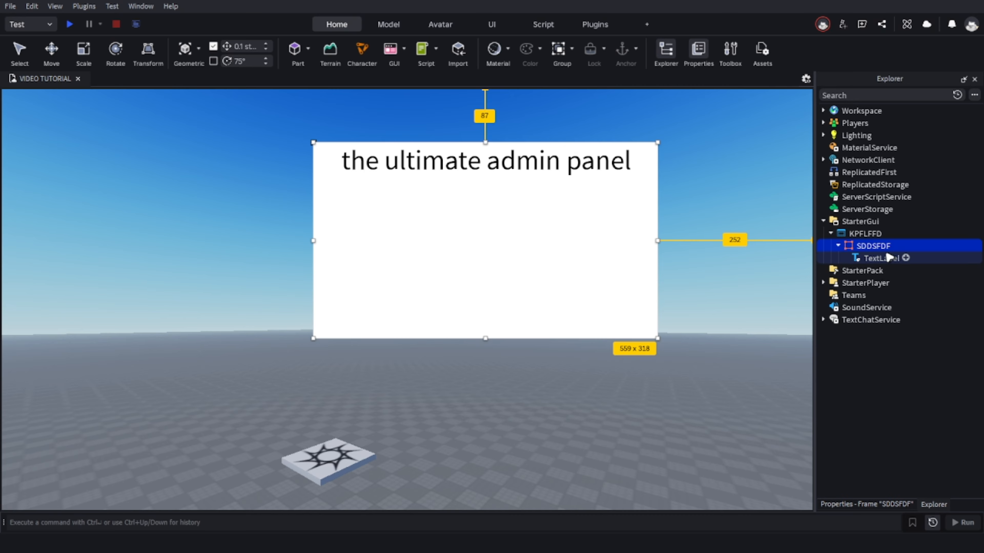
{"action": "left_click", "coordinate": [896, 246]}
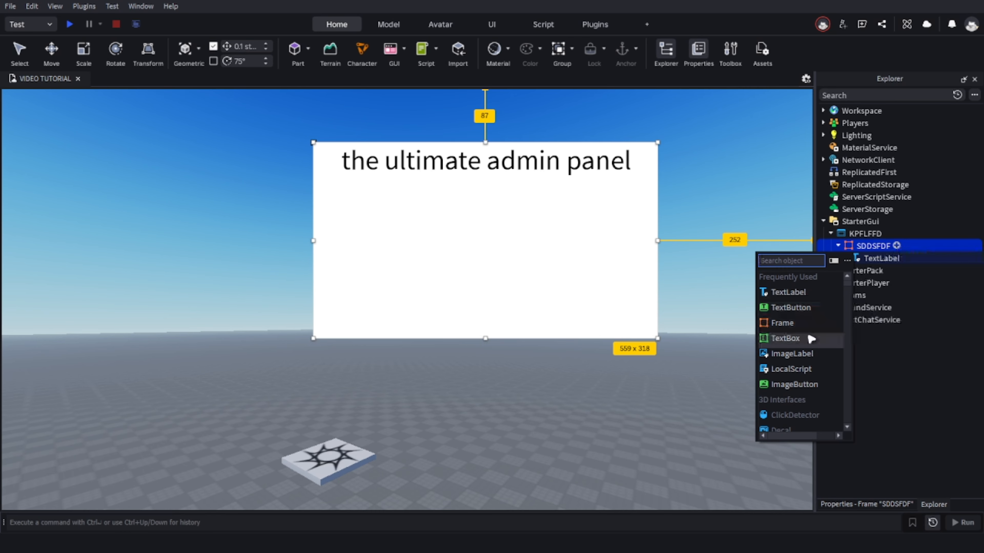
{"action": "scroll", "coordinate": [809, 364], "scroll_direction": "down", "scroll_amount": 5}
{"action": "scroll", "coordinate": [821, 359], "scroll_direction": "up", "scroll_amount": 5}
{"action": "type", "text": "uiu"}
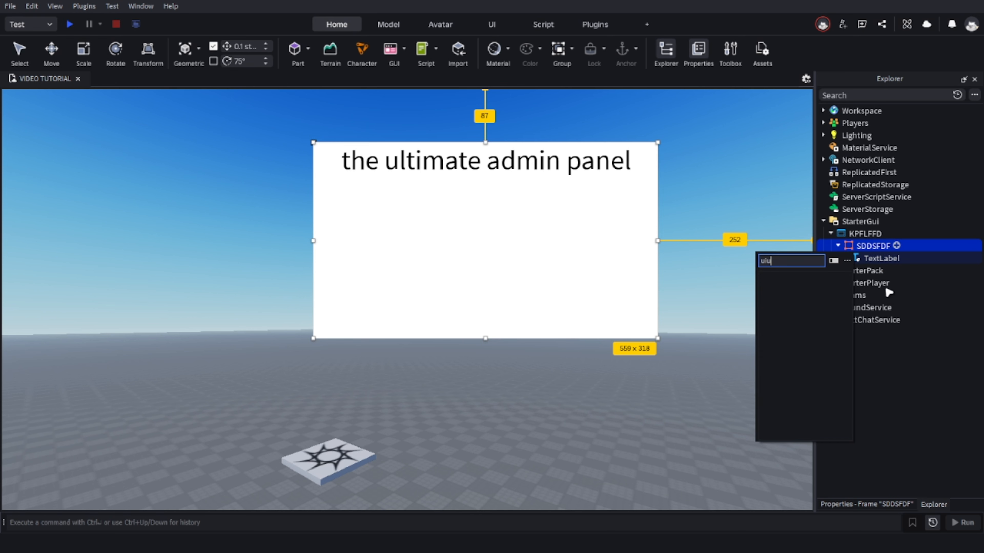
{"action": "key", "text": "BackSpace"}
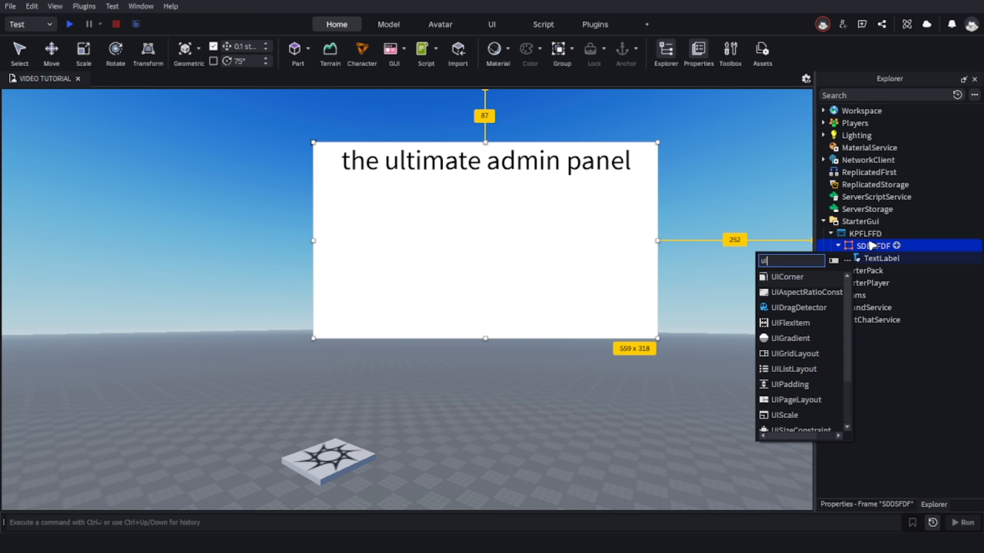
{"action": "left_click", "coordinate": [831, 276]}
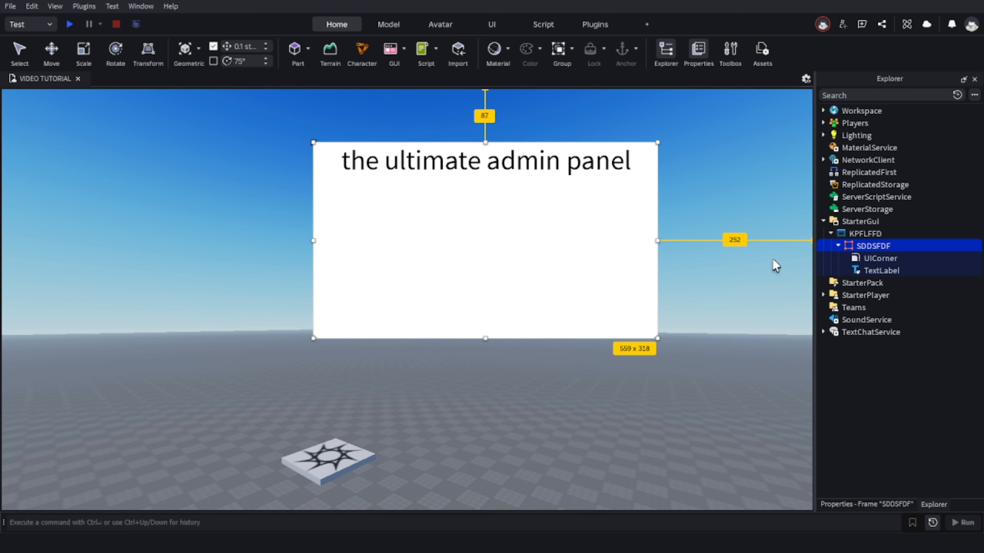
{"action": "left_click", "coordinate": [727, 163]}
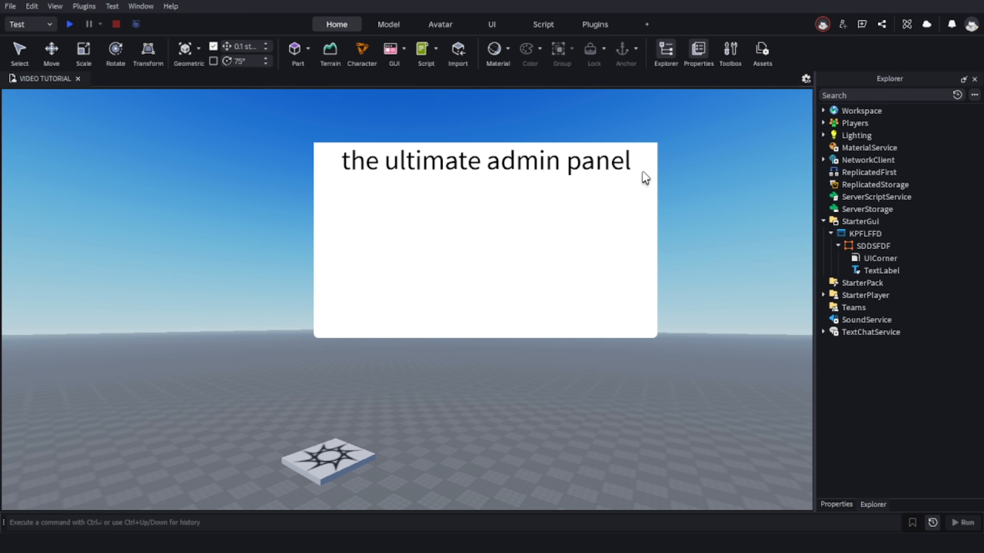
Add a UICorner object to the title TextLabel, filtering the insertable objects by "ui".
{"action": "left_click", "coordinate": [893, 270]}
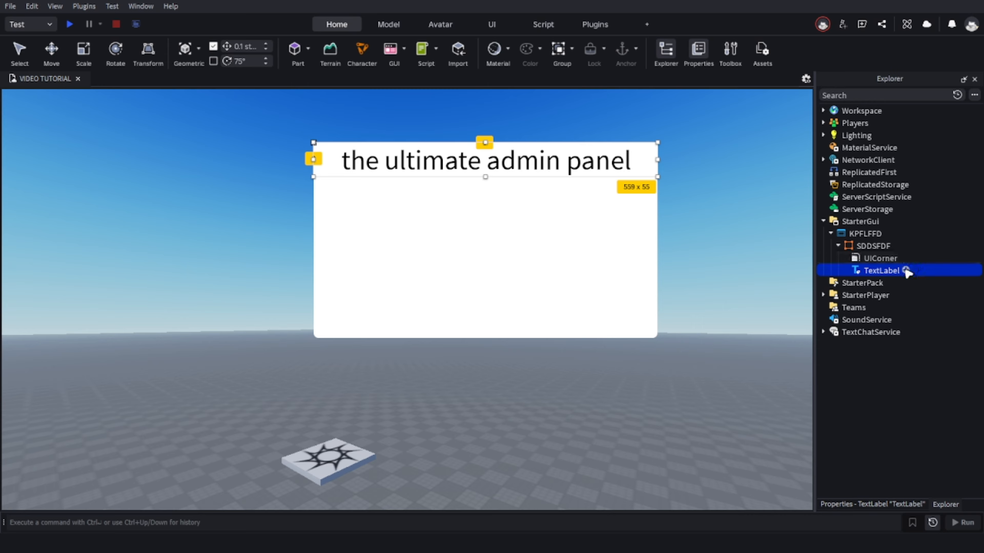
{"action": "left_click", "coordinate": [906, 270]}
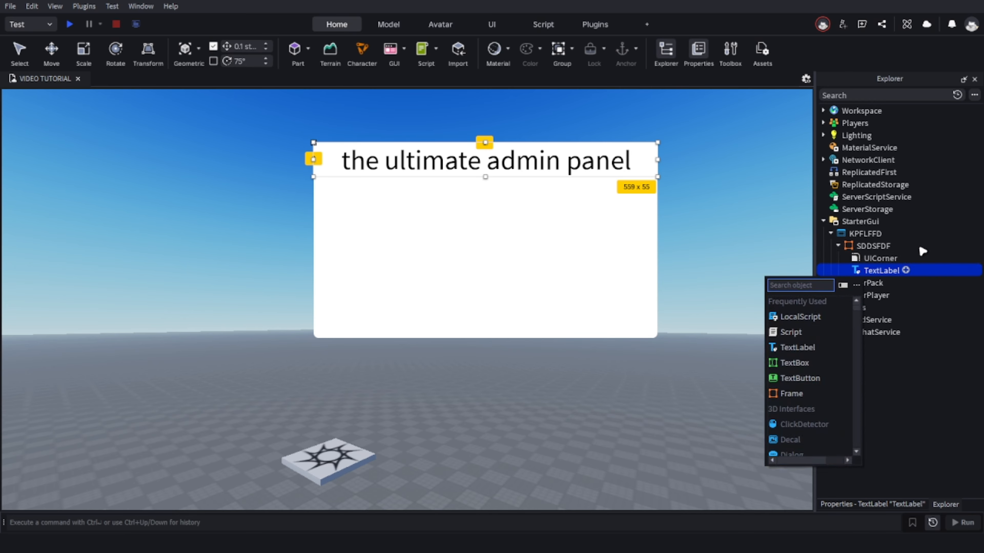
{"action": "type", "text": "ui"}
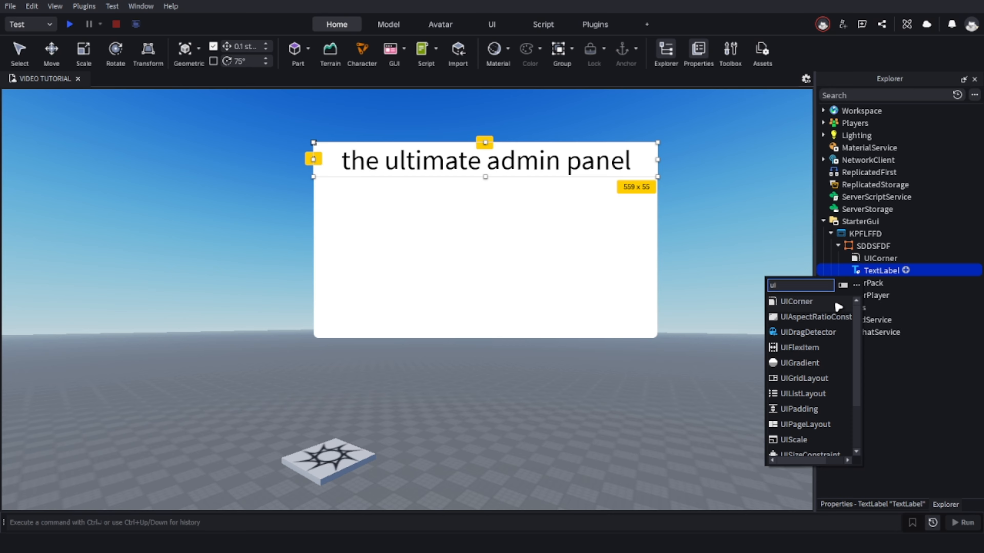
{"action": "left_click", "coordinate": [836, 304]}
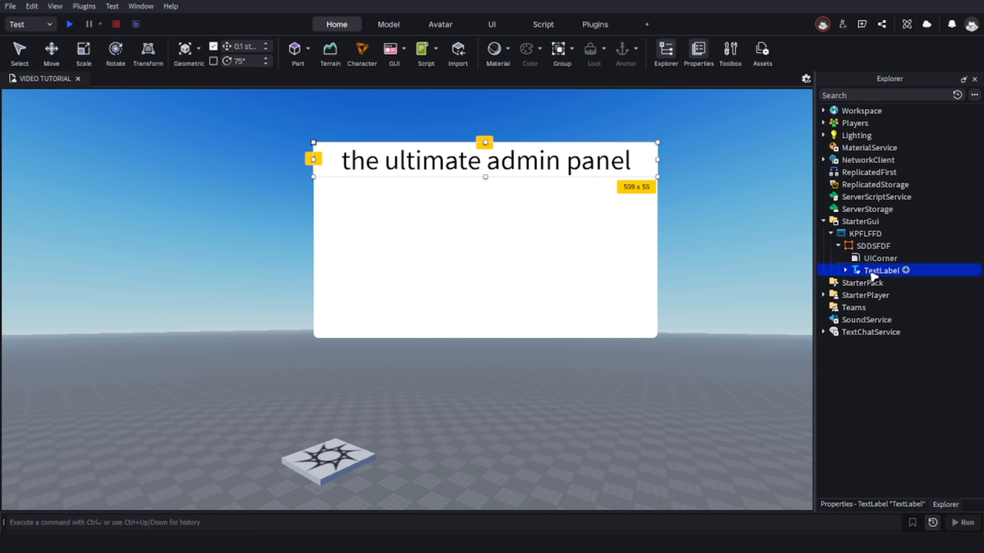
{"action": "left_click", "coordinate": [721, 186]}
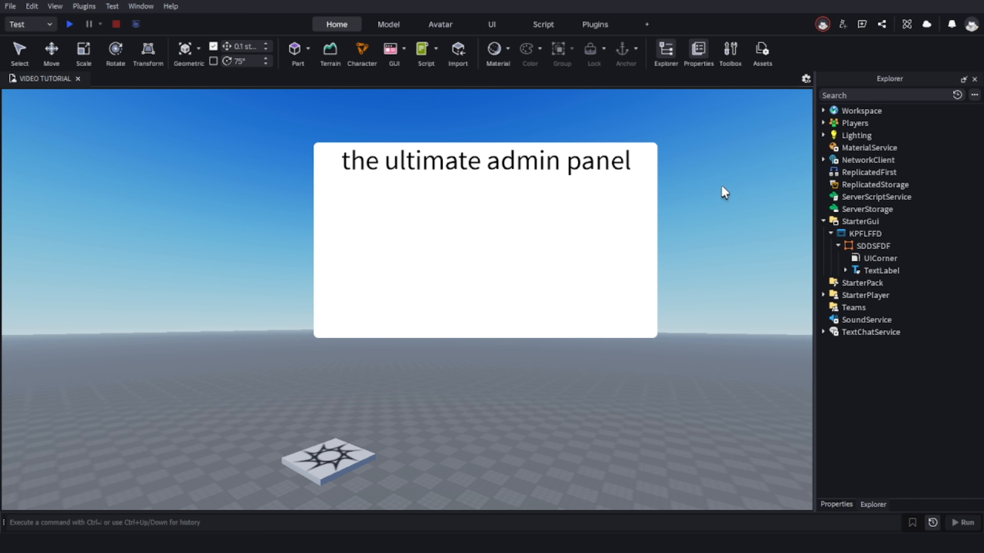
{"action": "left_click", "coordinate": [830, 233]}
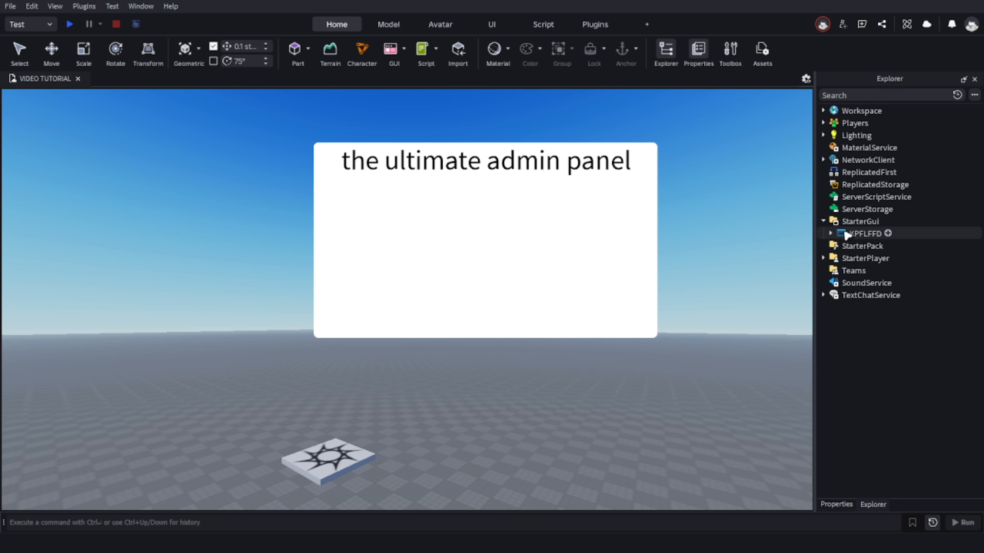
{"action": "left_click", "coordinate": [830, 233]}
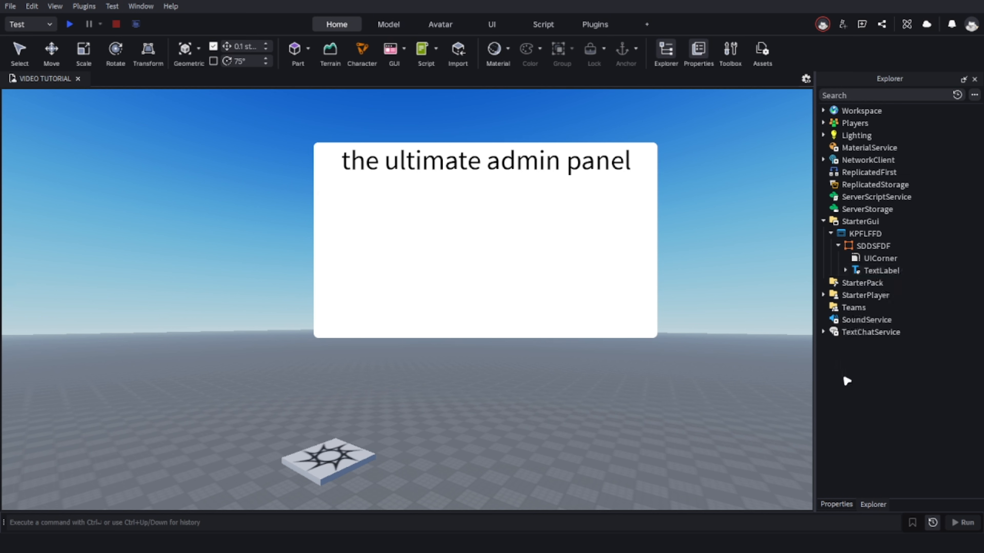
Open the properties of the SDDSFDF frame's UICorner, clear the "tex" filter and expand the Appearance category.
{"action": "left_click", "coordinate": [874, 259]}
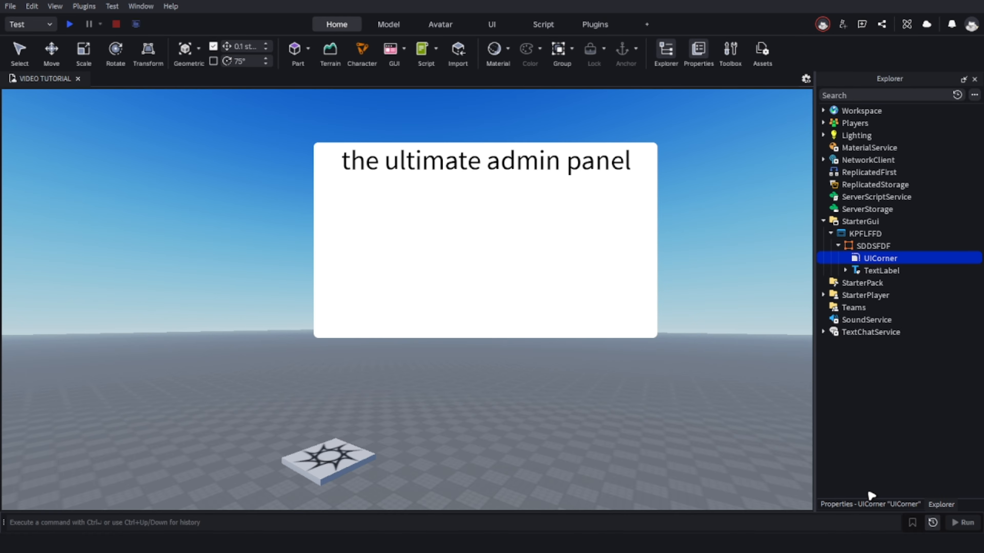
{"action": "left_click", "coordinate": [905, 505]}
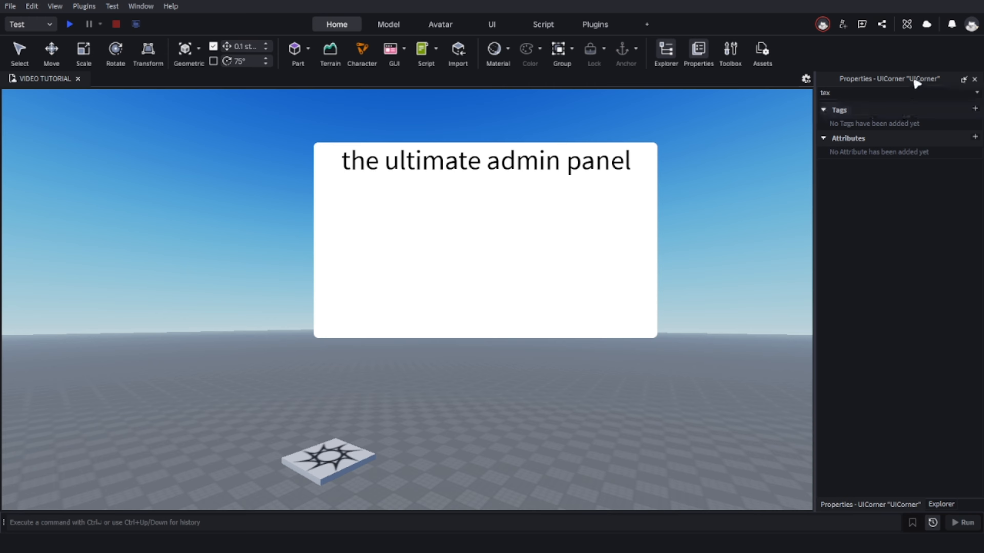
{"action": "left_click", "coordinate": [902, 93]}
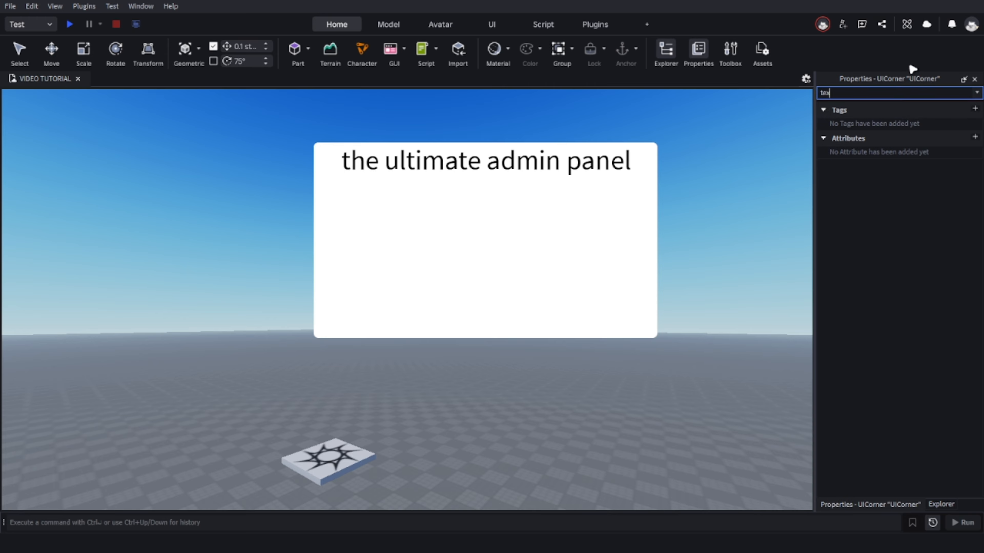
{"action": "key", "text": "BackSpace"}
{"action": "key", "text": "BackSpace"}
{"action": "key", "text": "BackSpace"}
{"action": "left_click", "coordinate": [928, 112]}
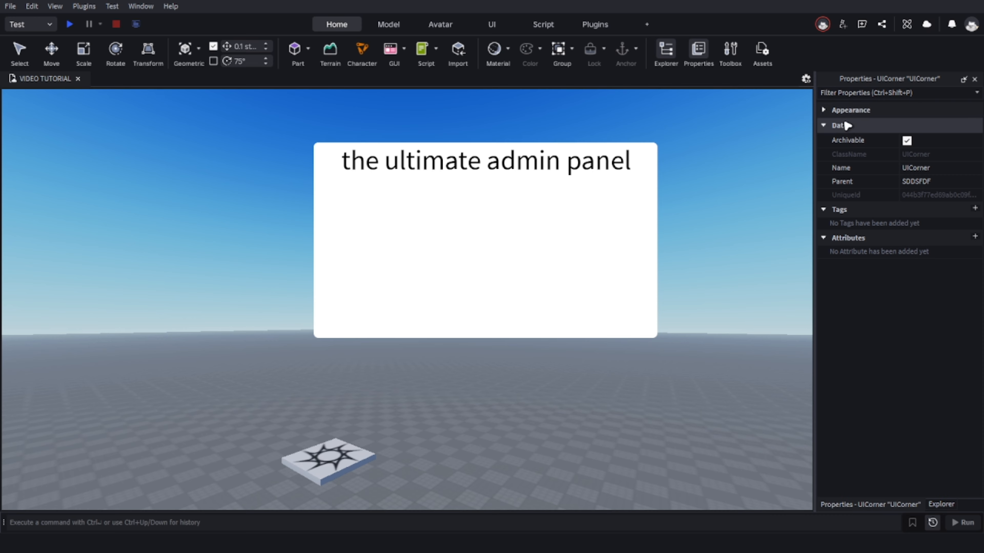
{"action": "left_click", "coordinate": [836, 111]}
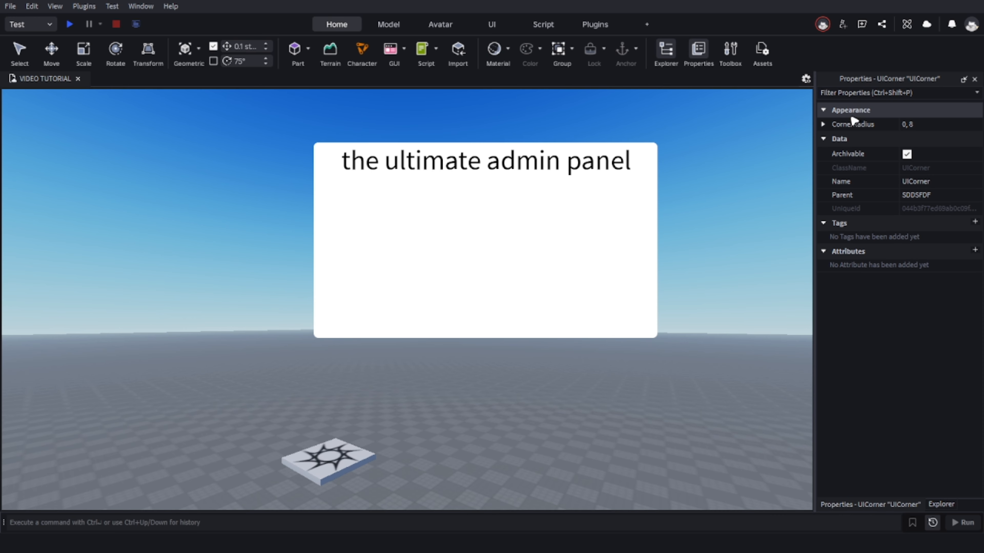
Try a CornerRadius of 1, 8 on the frame's UICorner, and set it back to 0, 8.
{"action": "left_click", "coordinate": [918, 124]}
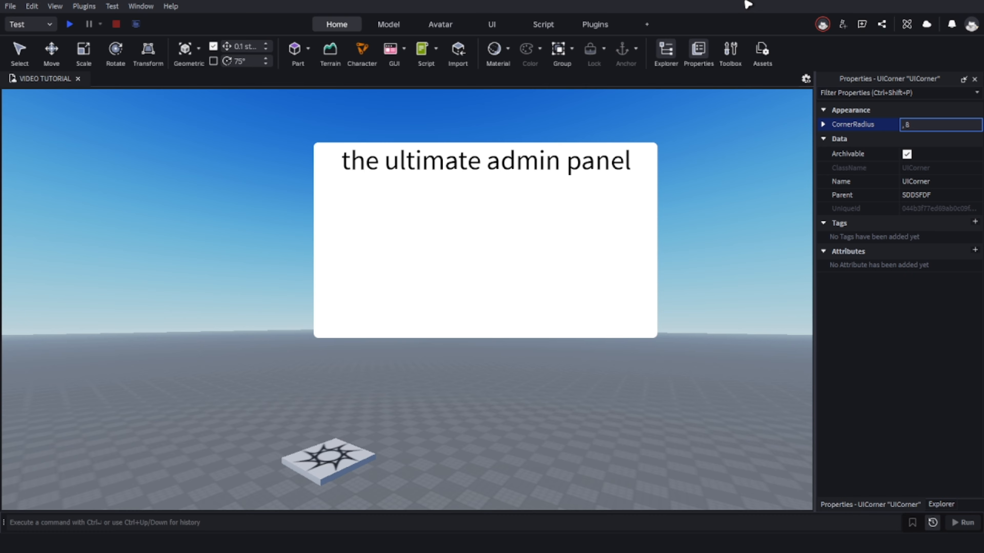
{"action": "type", "text": "1,"}
{"action": "key", "text": "Return"}
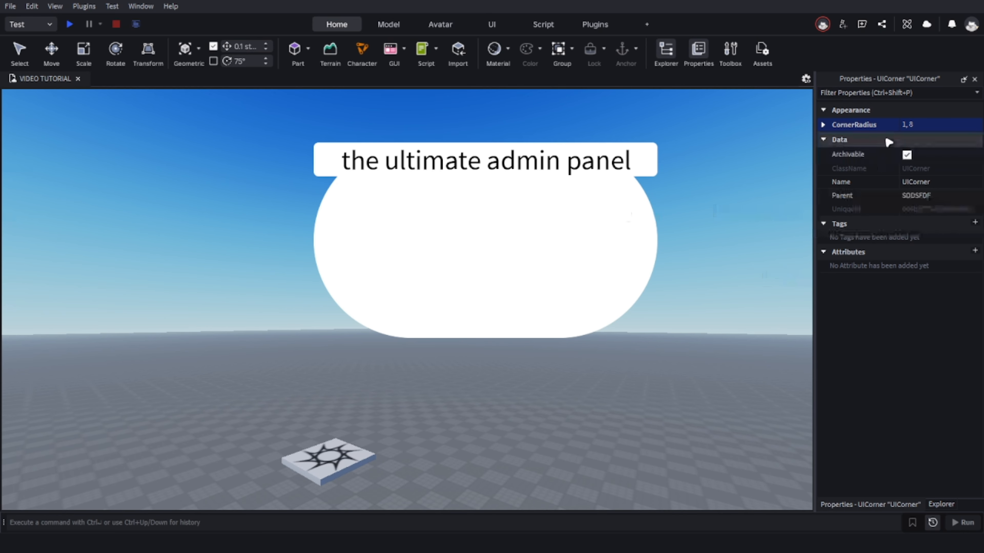
{"action": "left_click", "coordinate": [922, 126]}
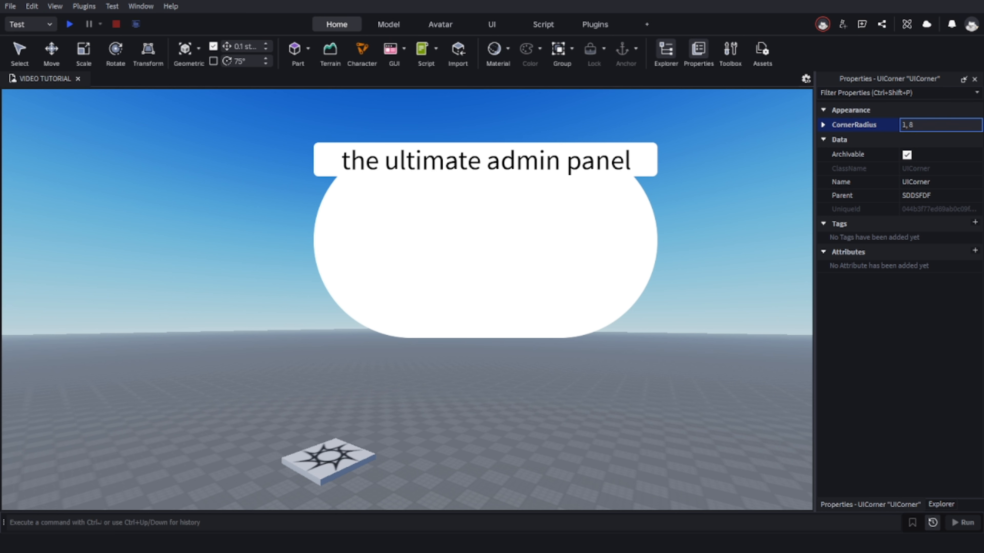
{"action": "type", "text": "0,"}
{"action": "key", "text": "Return"}
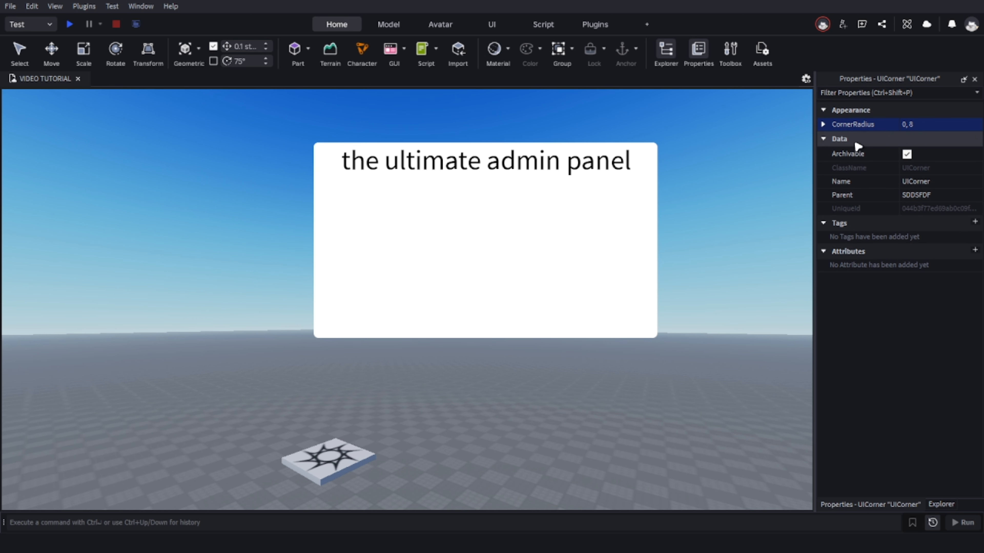
Set the CornerRadius of the frame's UICorner to 0, 10.
{"action": "left_click", "coordinate": [937, 126]}
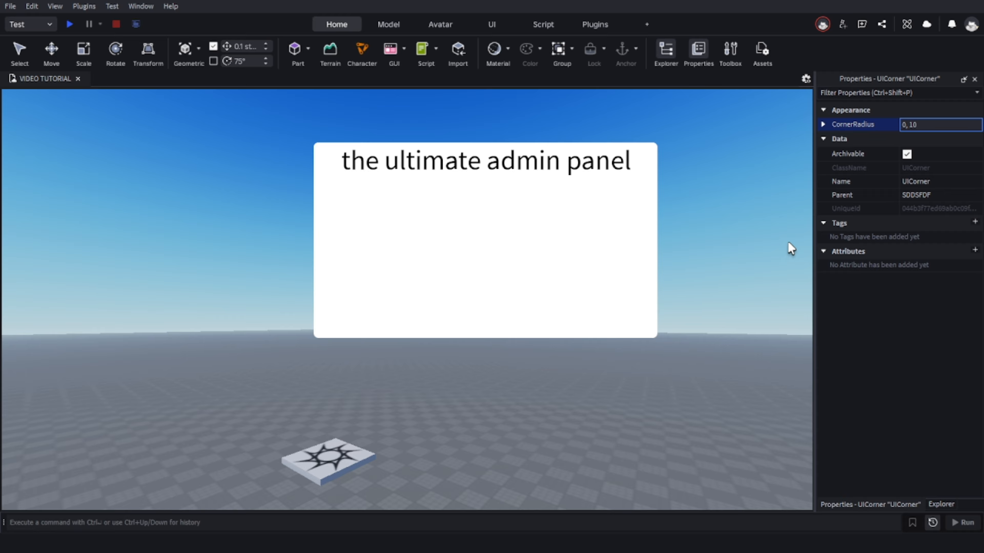
{"action": "key", "text": "Return"}
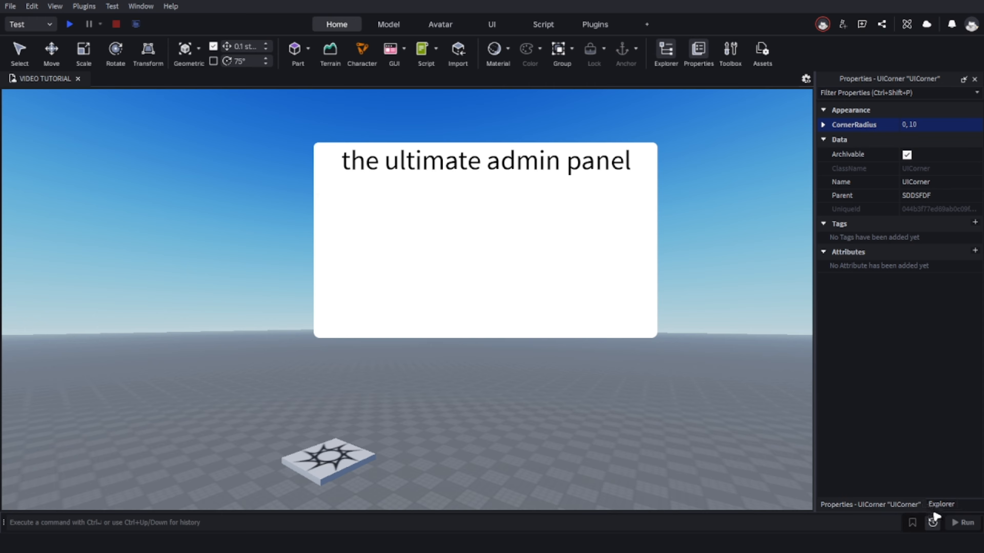
Set the CornerRadius of the UICorner inside the title TextLabel to 0, 10.
{"action": "left_click", "coordinate": [938, 505]}
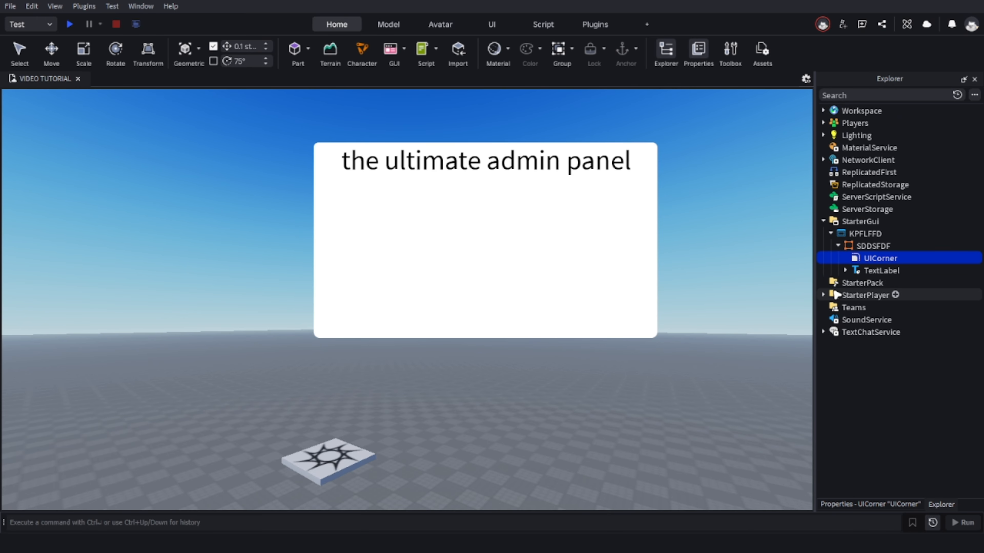
{"action": "left_click", "coordinate": [839, 270]}
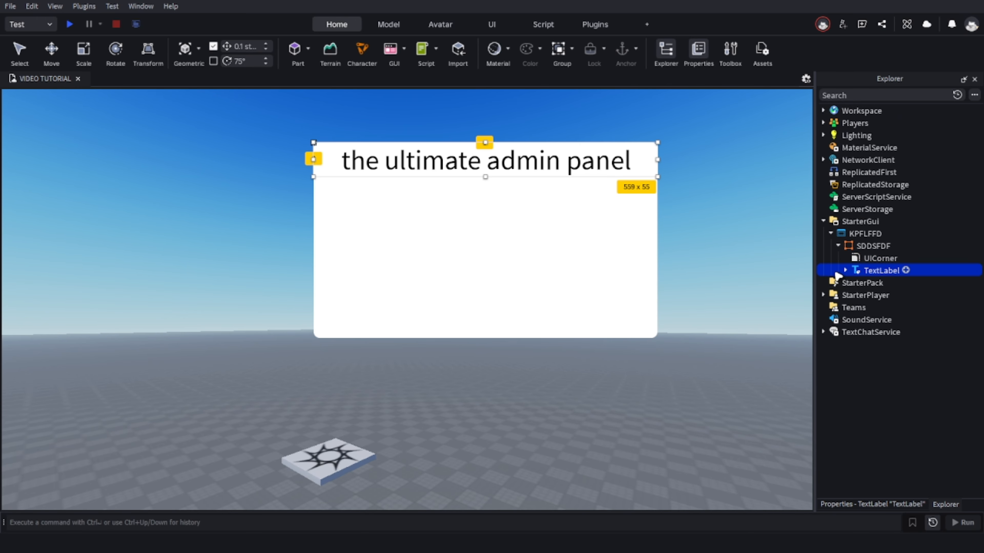
{"action": "left_click", "coordinate": [845, 270]}
{"action": "left_click", "coordinate": [889, 282]}
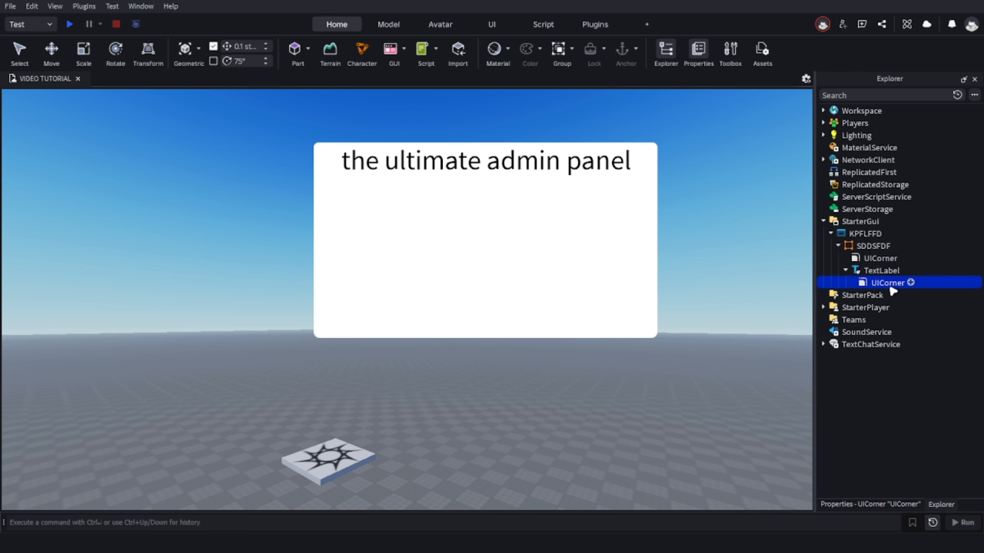
{"action": "left_click", "coordinate": [882, 497]}
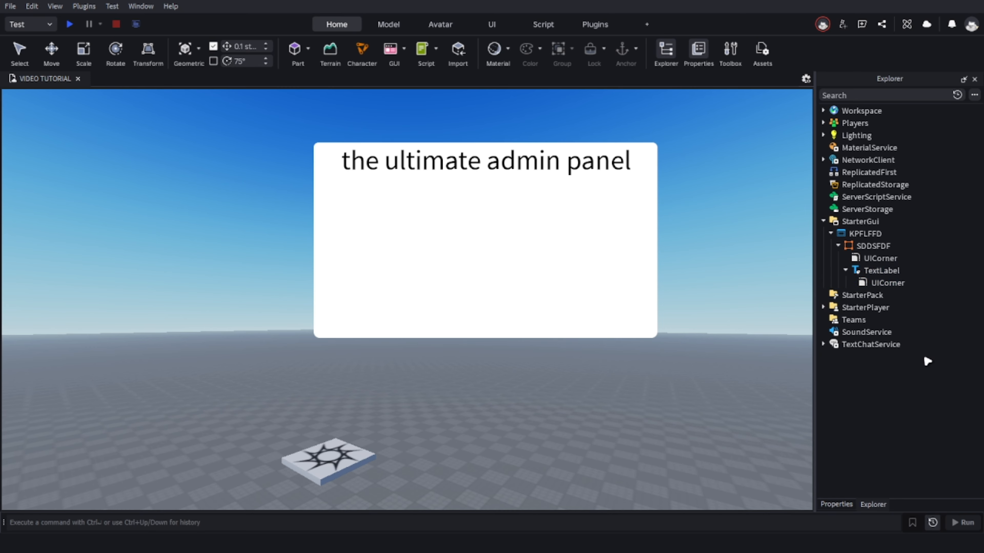
{"action": "left_click", "coordinate": [896, 285]}
{"action": "left_click", "coordinate": [891, 506]}
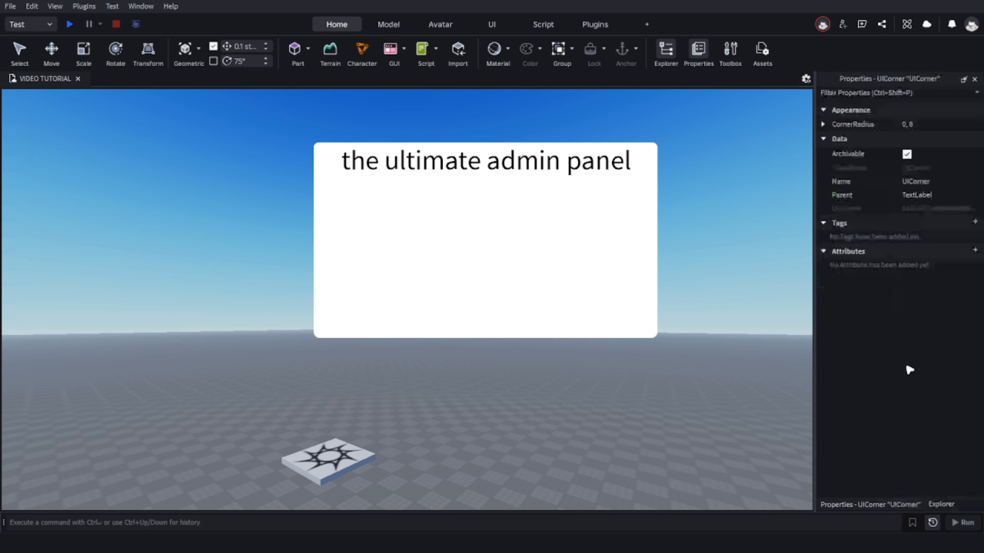
{"action": "left_click", "coordinate": [937, 125]}
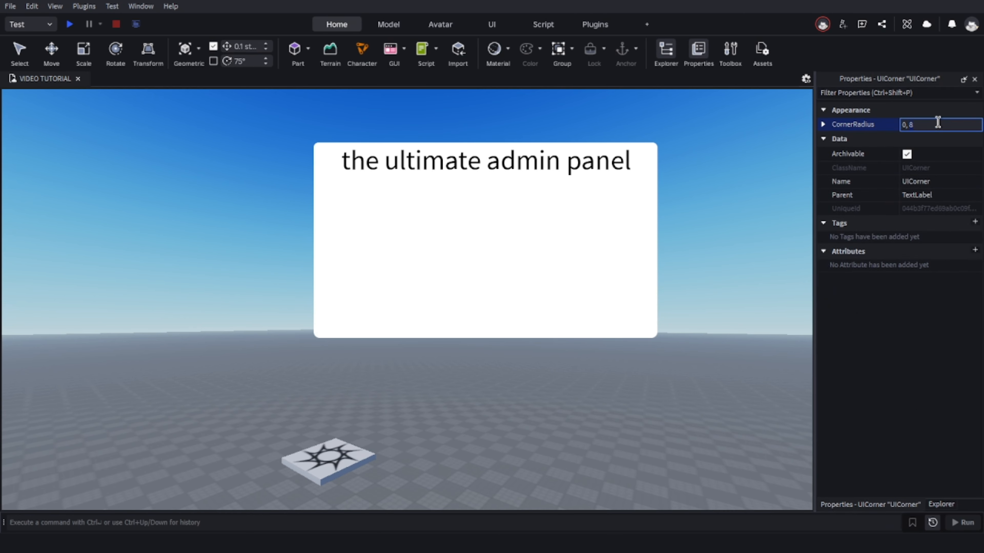
{"action": "type", "text": "10"}
{"action": "key", "text": "Return"}
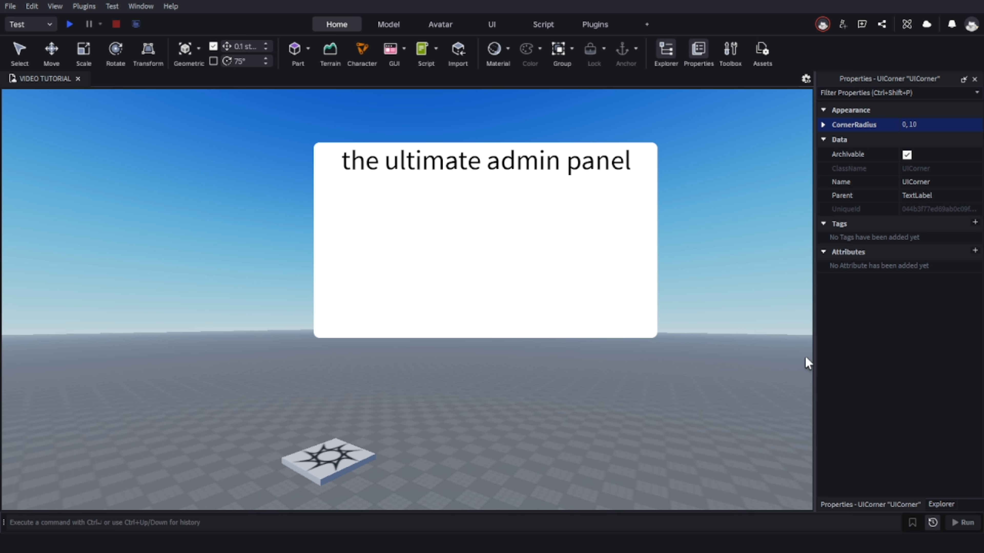
Change the FontFace of the title TextLabel to Michroma.
{"action": "left_click", "coordinate": [941, 504]}
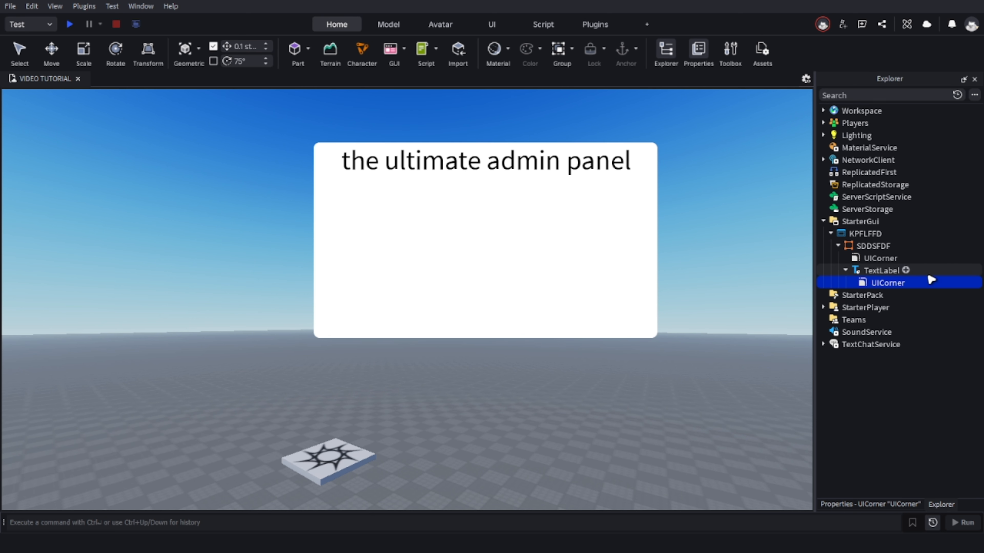
{"action": "left_click", "coordinate": [885, 271]}
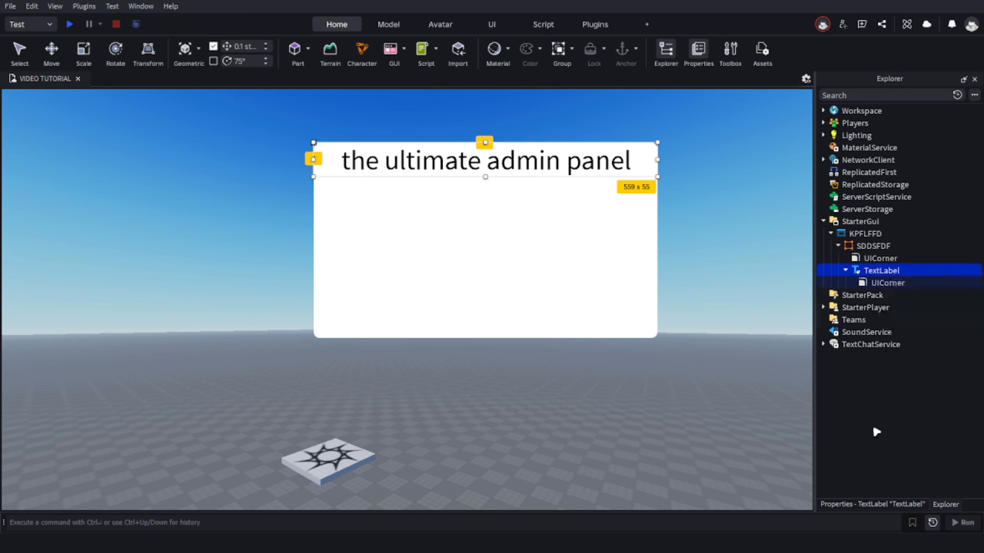
{"action": "left_click", "coordinate": [711, 270]}
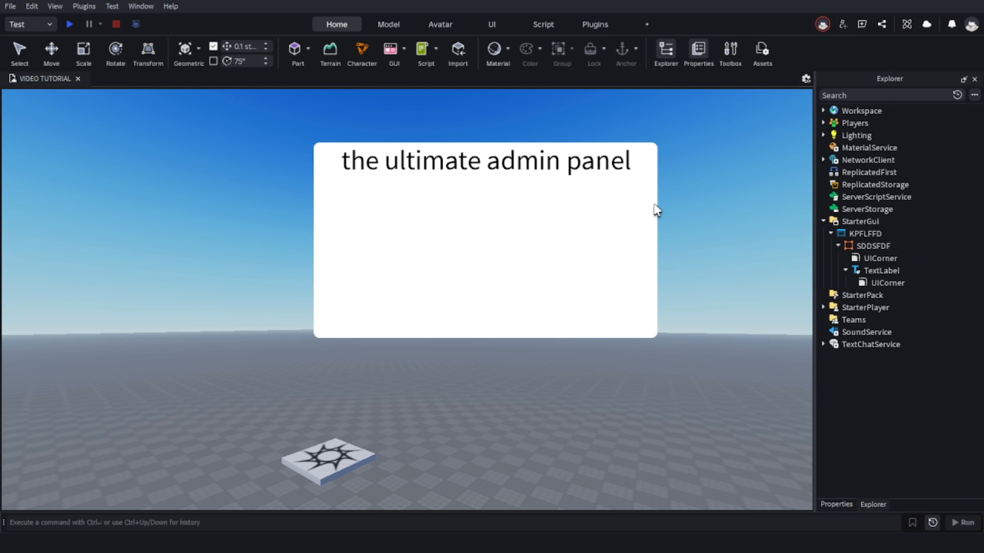
{"action": "left_click", "coordinate": [891, 272]}
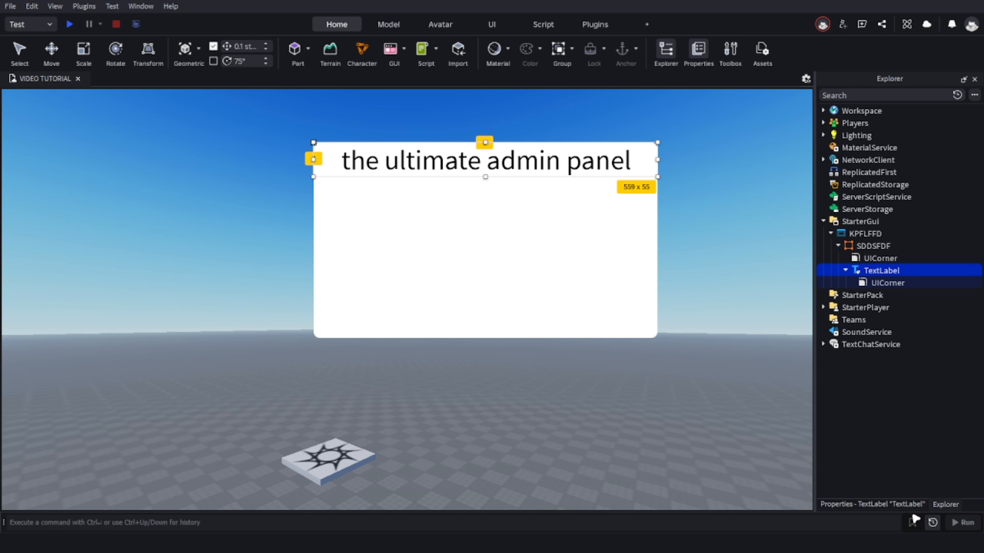
{"action": "left_click", "coordinate": [923, 503]}
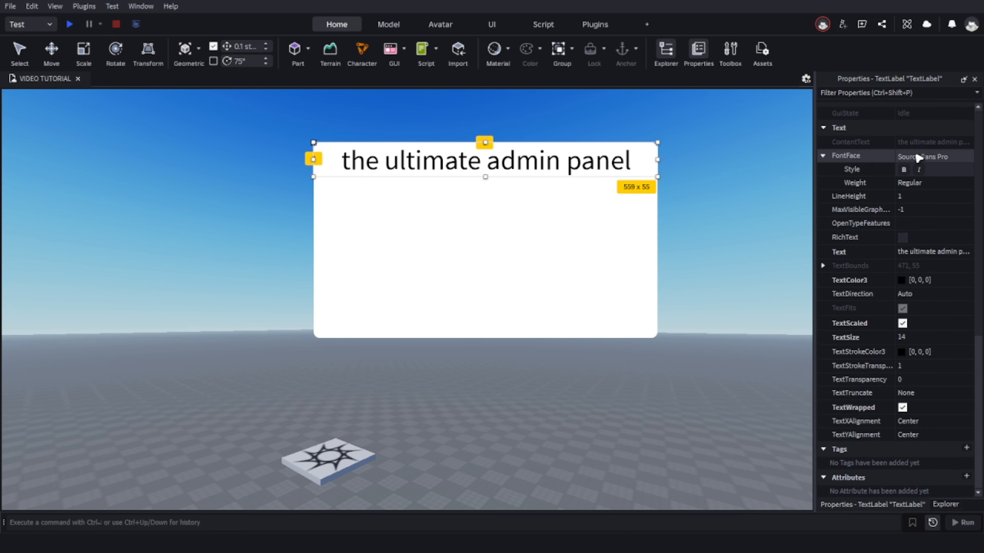
{"action": "left_click", "coordinate": [942, 159]}
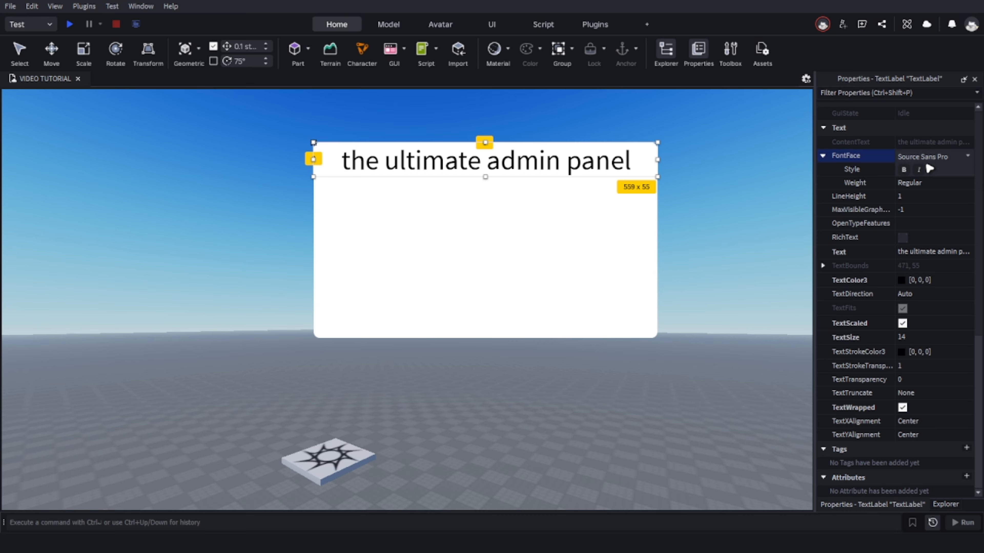
{"action": "left_click", "coordinate": [918, 156]}
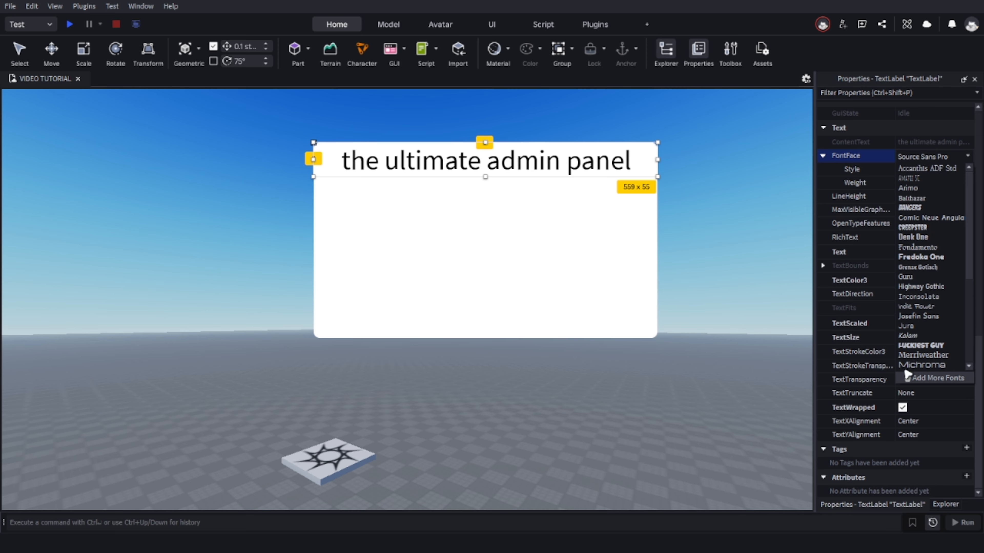
{"action": "left_click", "coordinate": [934, 365]}
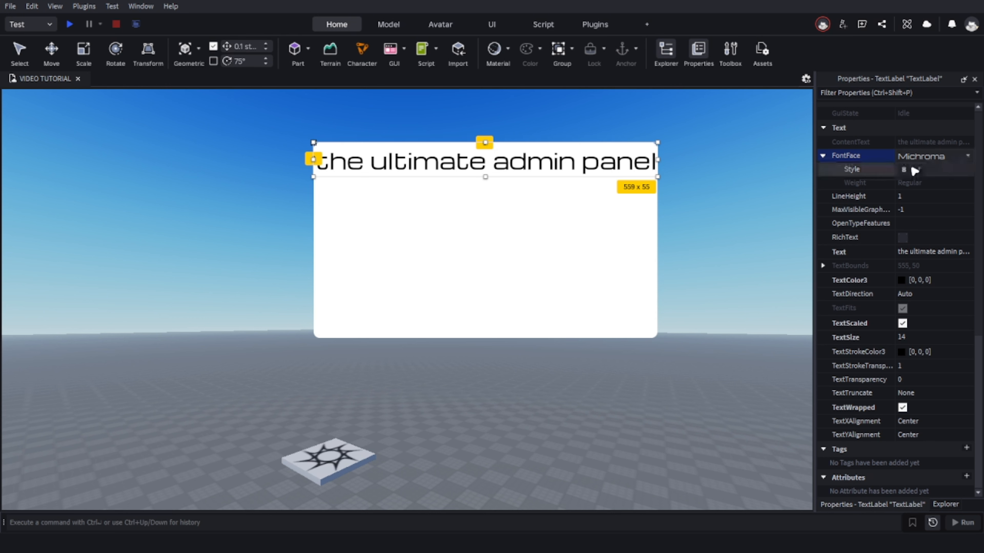
Try the italic and bold font styles on the title TextLabel, switching each one off again.
{"action": "left_click", "coordinate": [919, 170]}
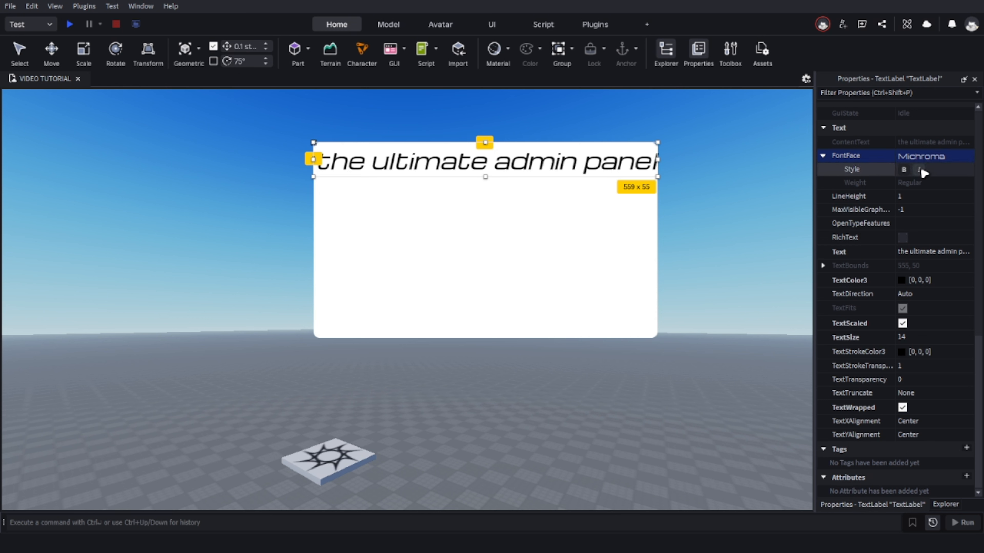
{"action": "left_click", "coordinate": [920, 170]}
{"action": "left_click", "coordinate": [914, 184]}
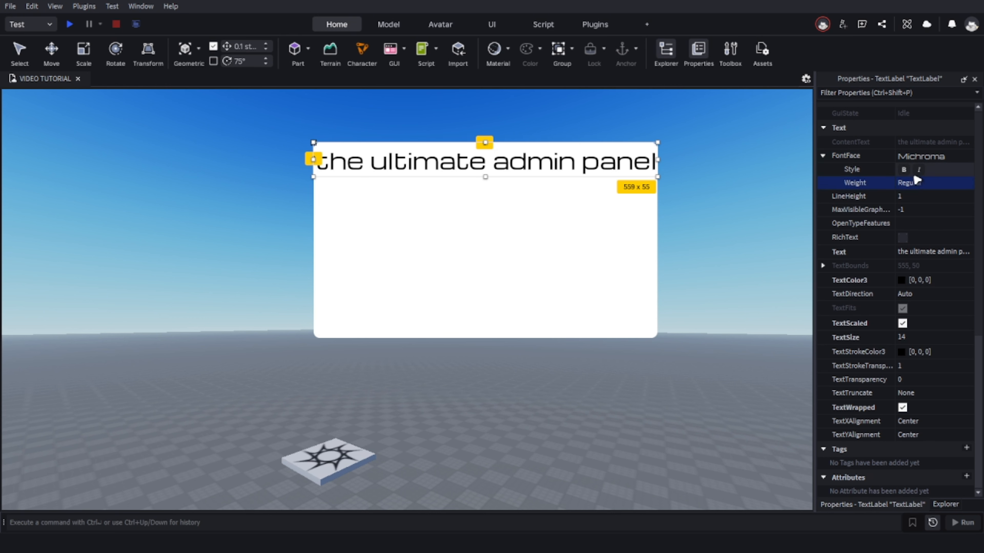
{"action": "left_click", "coordinate": [905, 171]}
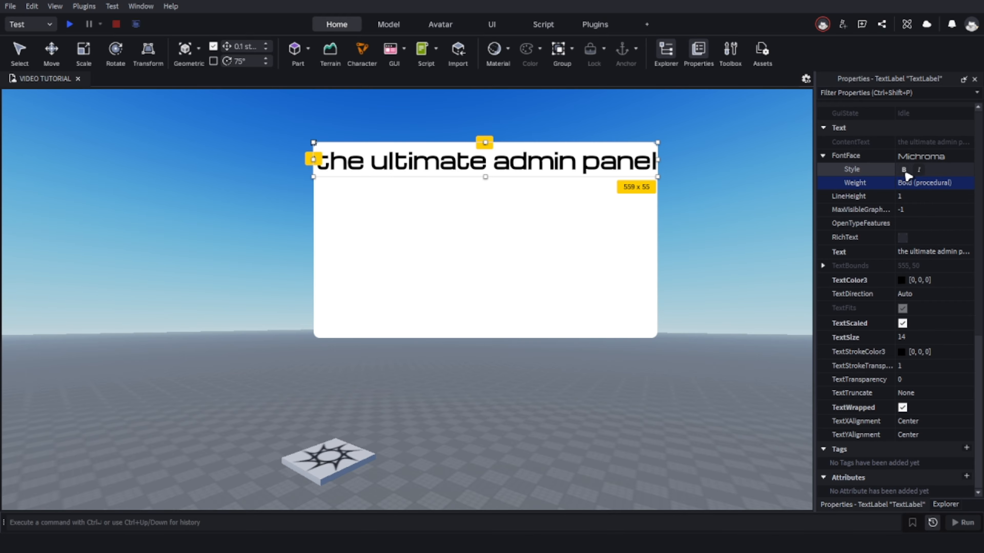
{"action": "left_click", "coordinate": [905, 170]}
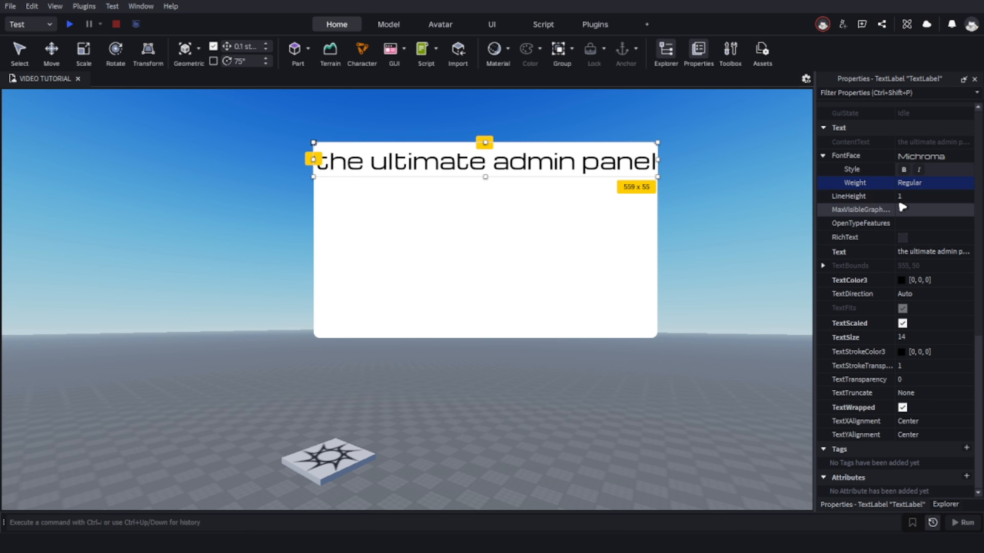
Try a LineHeight of 0 on the title TextLabel, and set it to 1.92.
{"action": "left_click", "coordinate": [917, 196]}
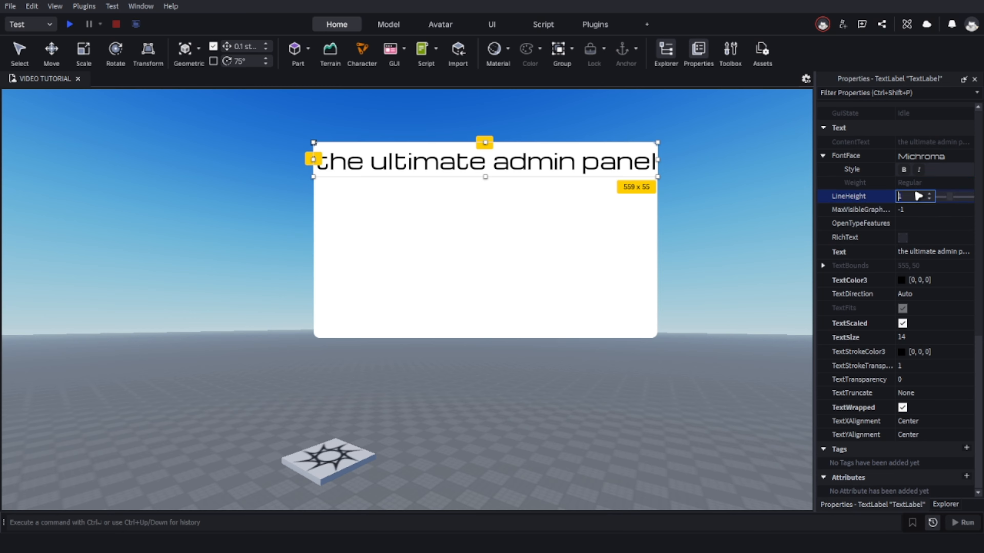
{"action": "left_click", "coordinate": [954, 193]}
{"action": "mouse_move", "coordinate": [948, 198]}
{"action": "left_mouse_down"}
{"action": "mouse_move", "coordinate": [960, 198]}
{"action": "mouse_move", "coordinate": [937, 198]}
{"action": "left_mouse_up"}
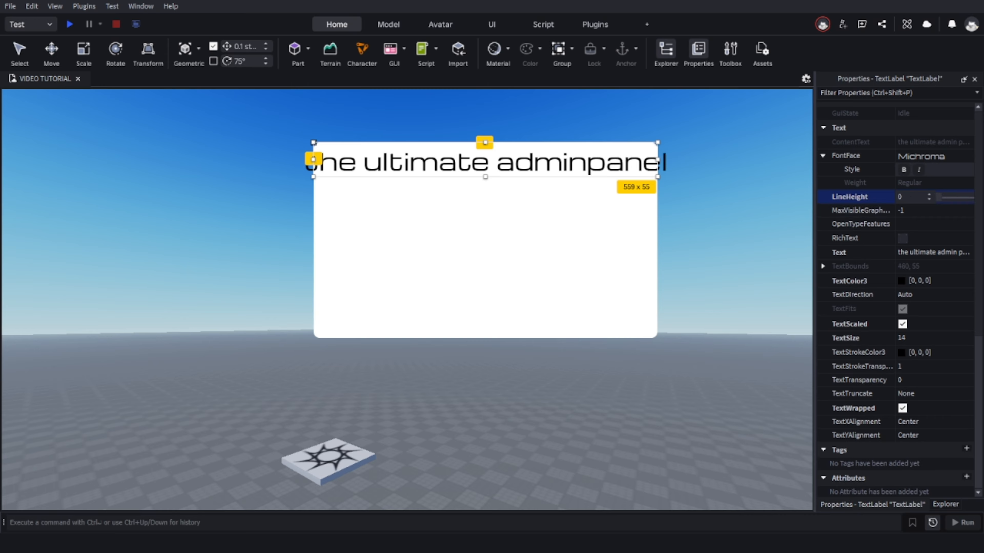
{"action": "left_click_drag", "start_coordinate": [942, 201], "coordinate": [960, 199]}
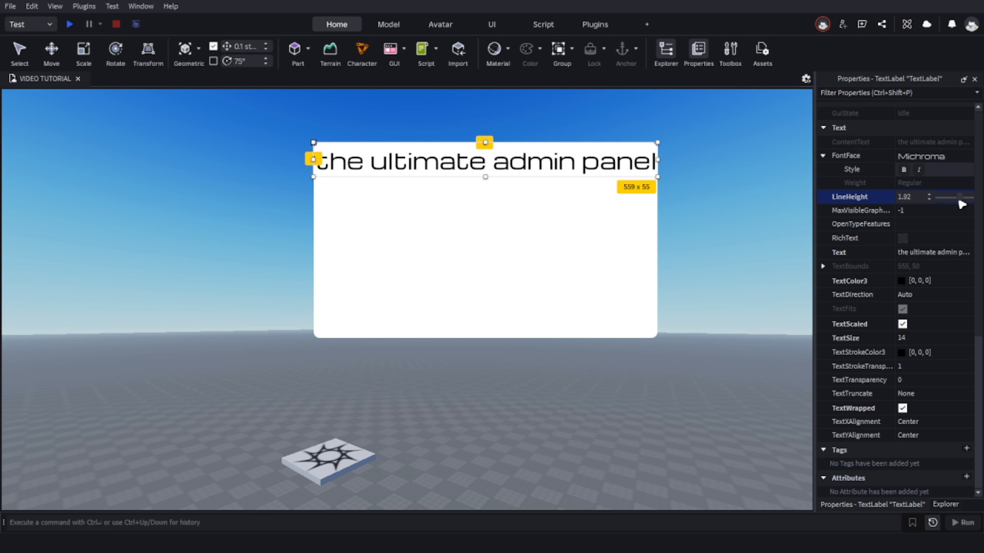
{"action": "left_click", "coordinate": [758, 260]}
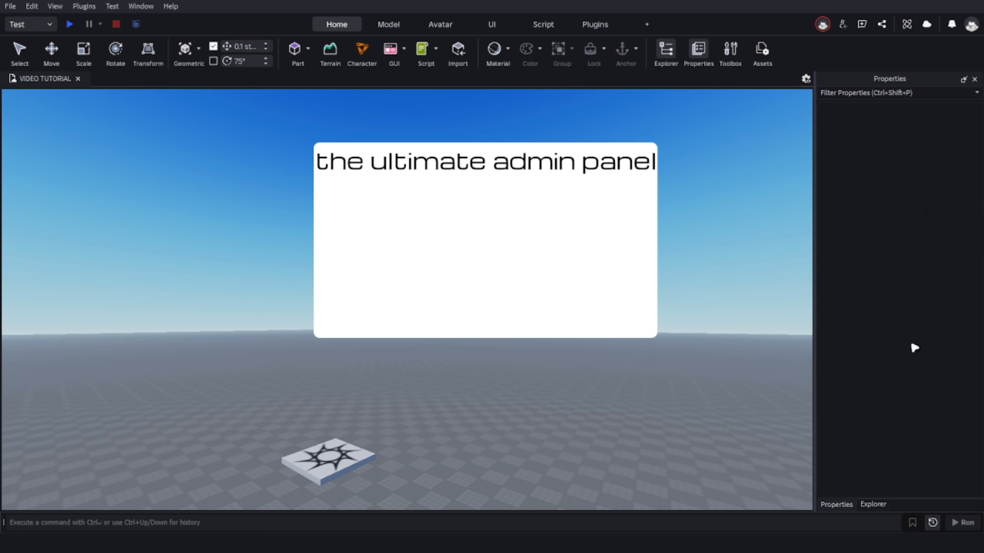
Add a UIStroke object to the title TextLabel, filtering the insertable objects by "ui".
{"action": "left_click", "coordinate": [568, 160]}
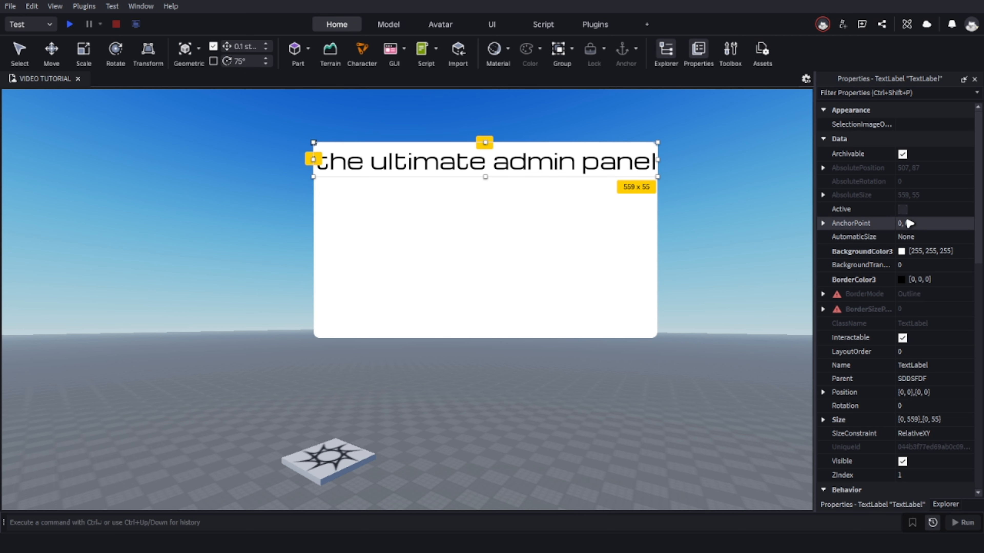
{"action": "left_click", "coordinate": [946, 505]}
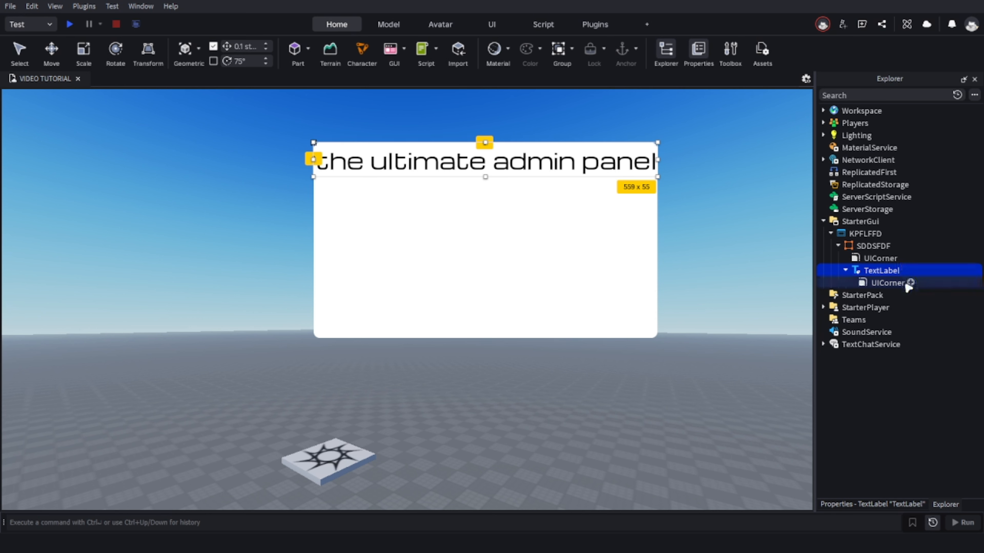
{"action": "left_click", "coordinate": [906, 271]}
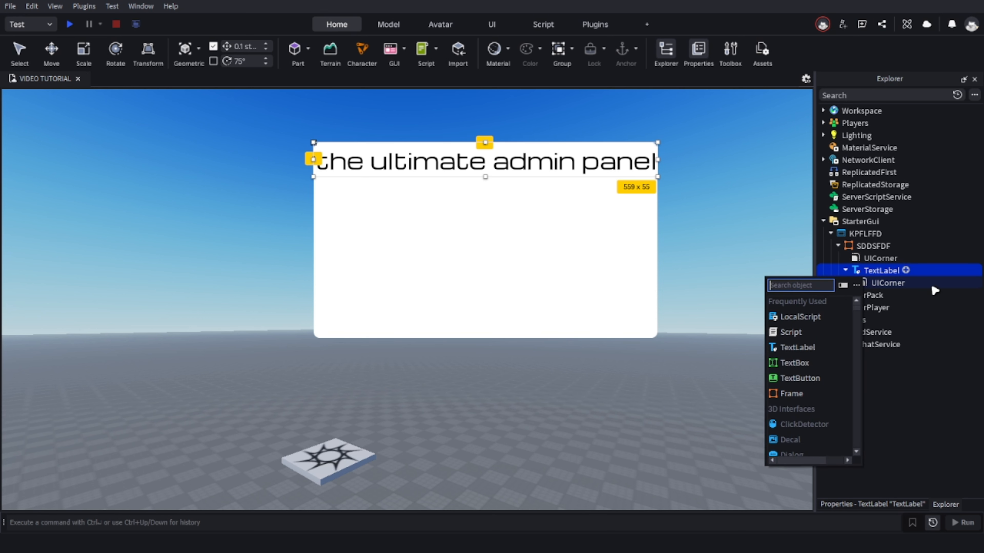
{"action": "type", "text": "u"}
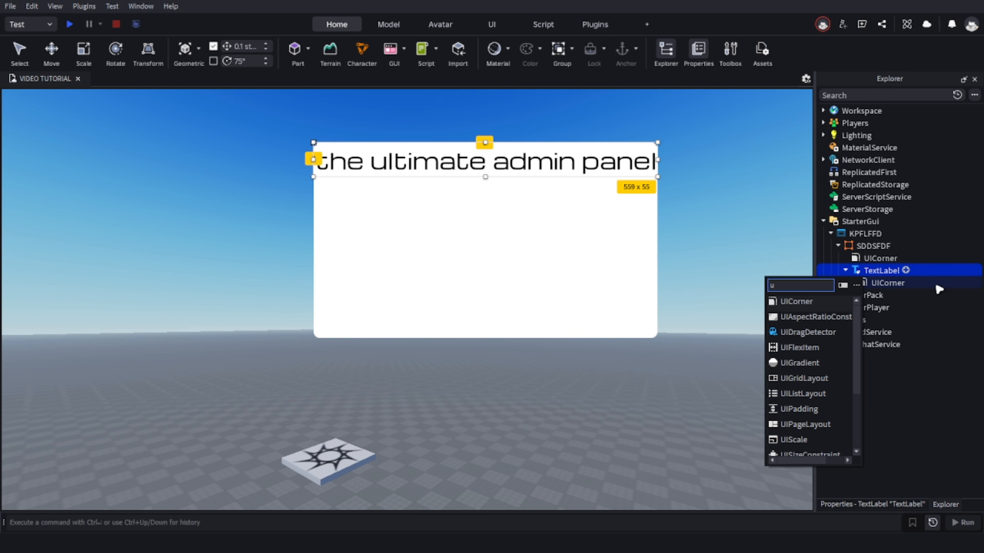
{"action": "type", "text": "iu"}
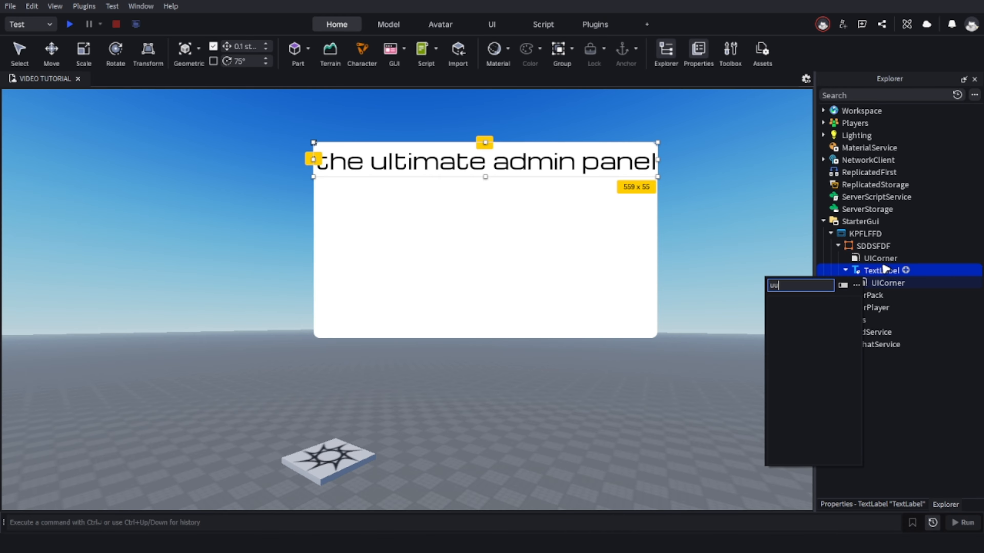
{"action": "key", "text": "BackSpace"}
{"action": "type", "text": "i"}
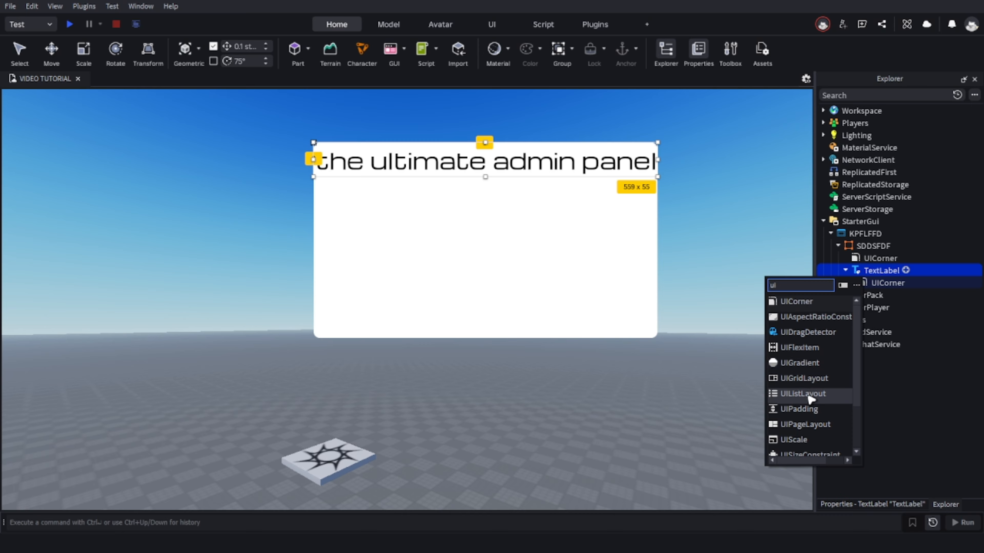
{"action": "scroll", "coordinate": [811, 400], "scroll_direction": "down", "scroll_amount": 3}
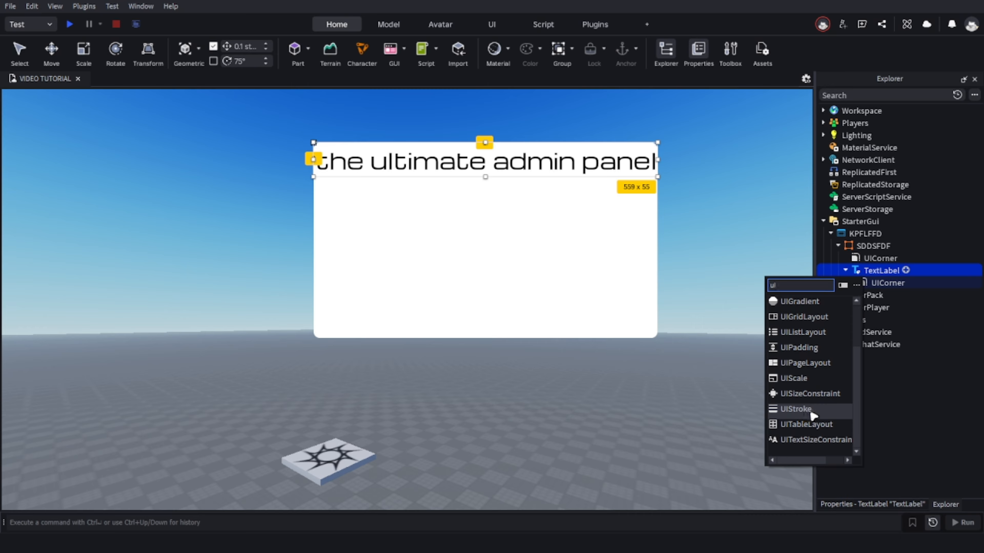
{"action": "left_click", "coordinate": [812, 410]}
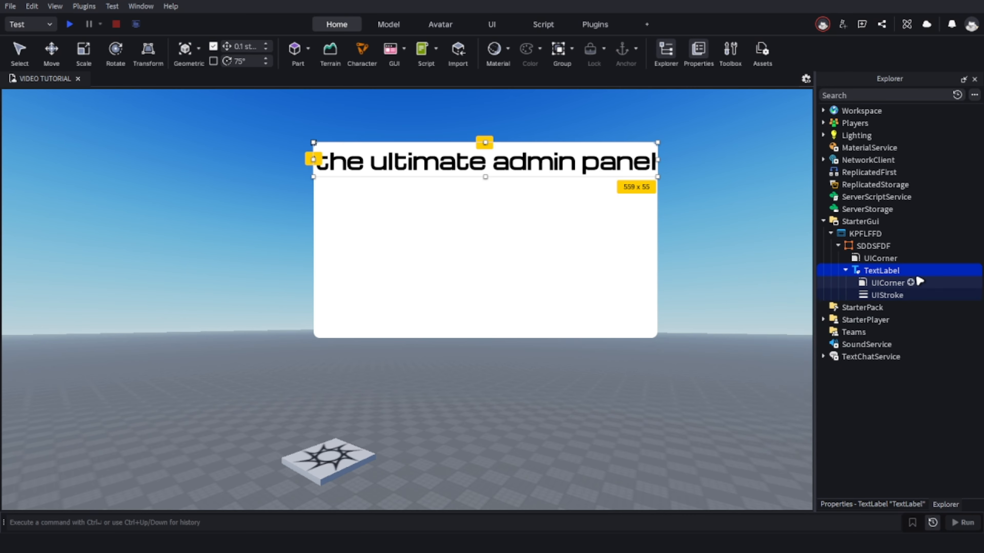
Set the ApplyStrokeMode of the title TextLabel's UIStroke to Border.
{"action": "left_click", "coordinate": [890, 295]}
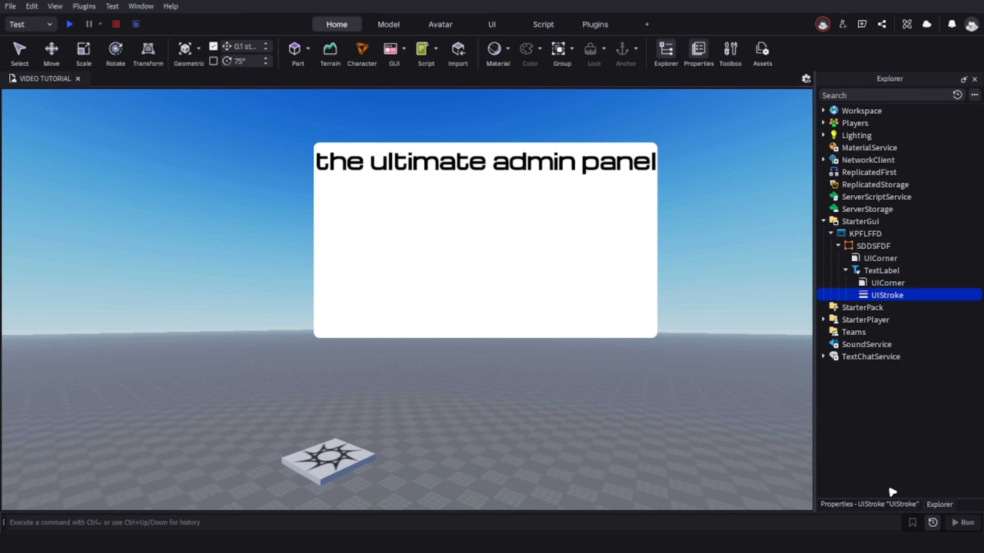
{"action": "left_click", "coordinate": [915, 505]}
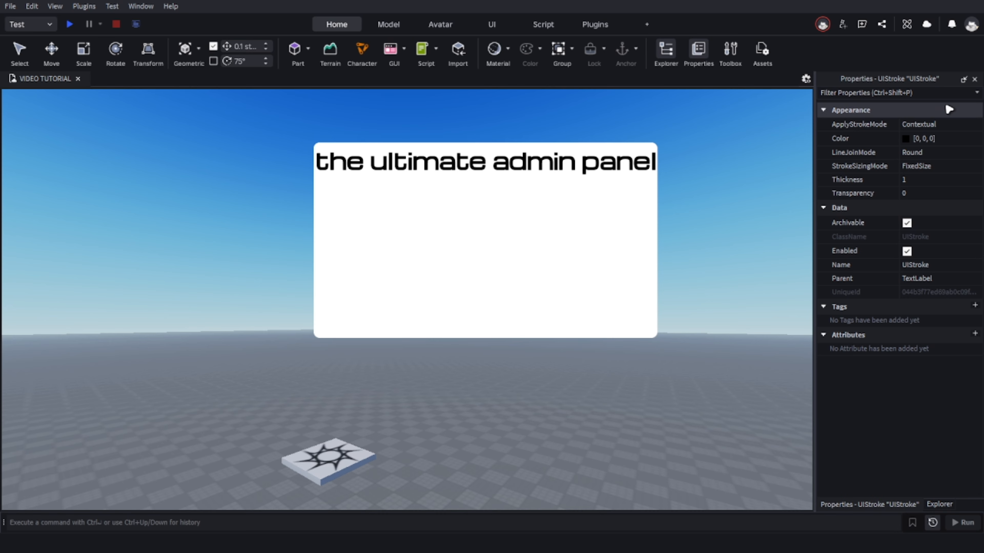
{"action": "left_click", "coordinate": [956, 127]}
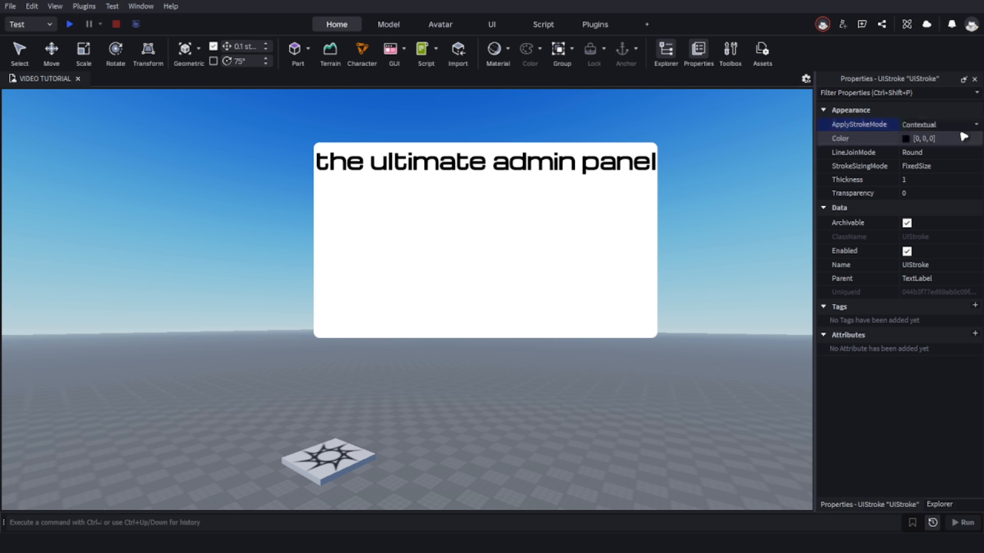
{"action": "left_click", "coordinate": [966, 126]}
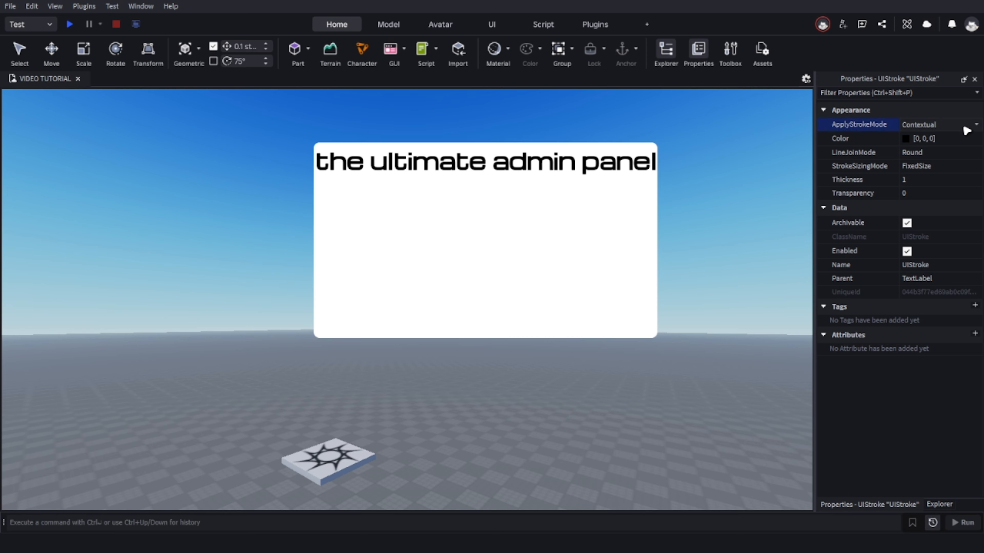
{"action": "left_click", "coordinate": [952, 145]}
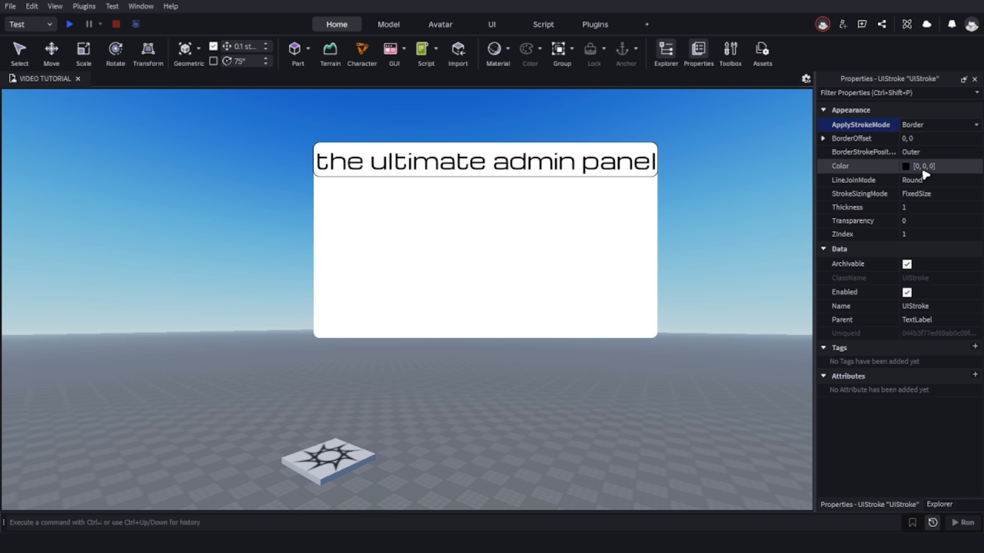
Set the Thickness of the title TextLabel's UIStroke to 2.
{"action": "left_click", "coordinate": [920, 208]}
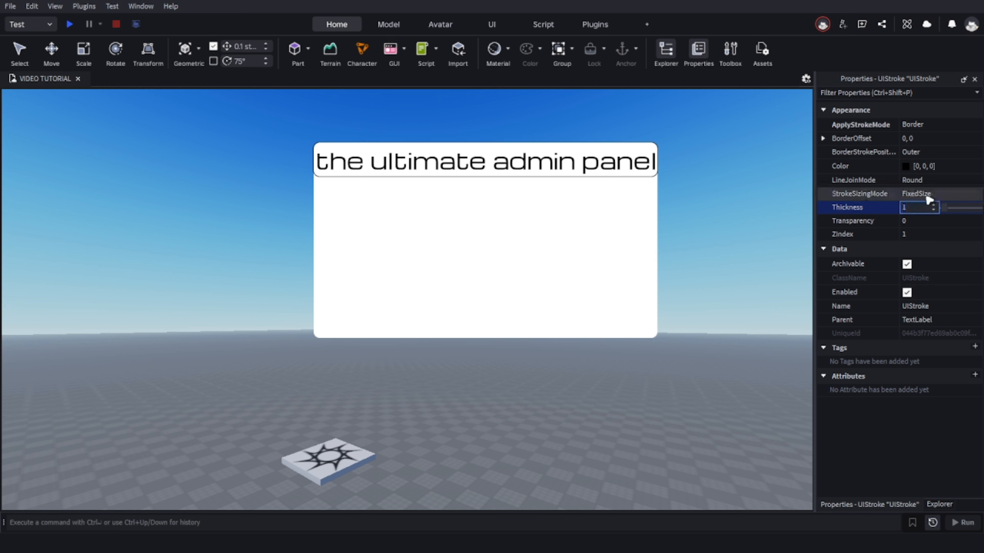
{"action": "key", "text": "BackSpace"}
{"action": "type", "text": "2"}
{"action": "key", "text": "Return"}
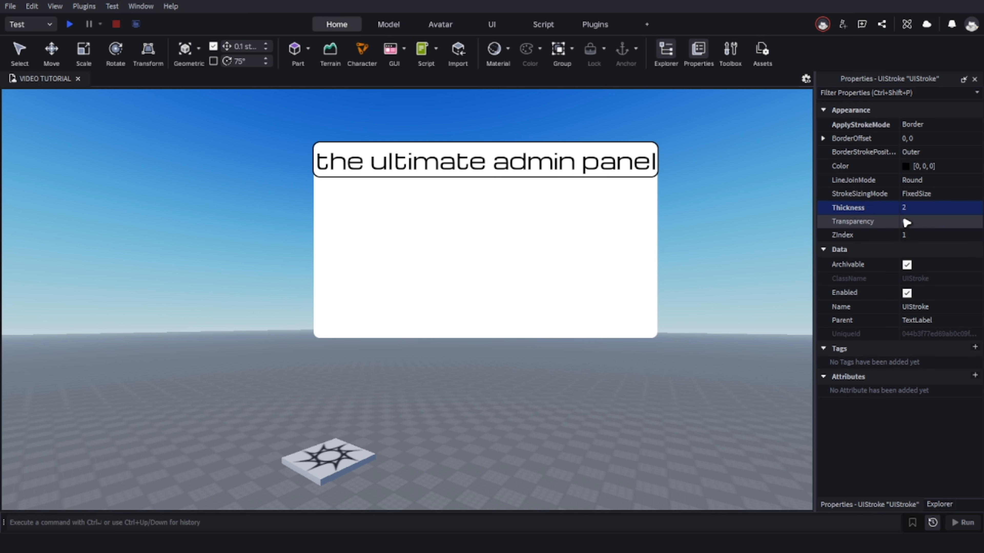
Duplicate the title TextLabel's UIStroke and set the copy's ApplyStrokeMode to Contextual.
{"action": "left_click", "coordinate": [934, 504]}
{"action": "right_click", "coordinate": [869, 295]}
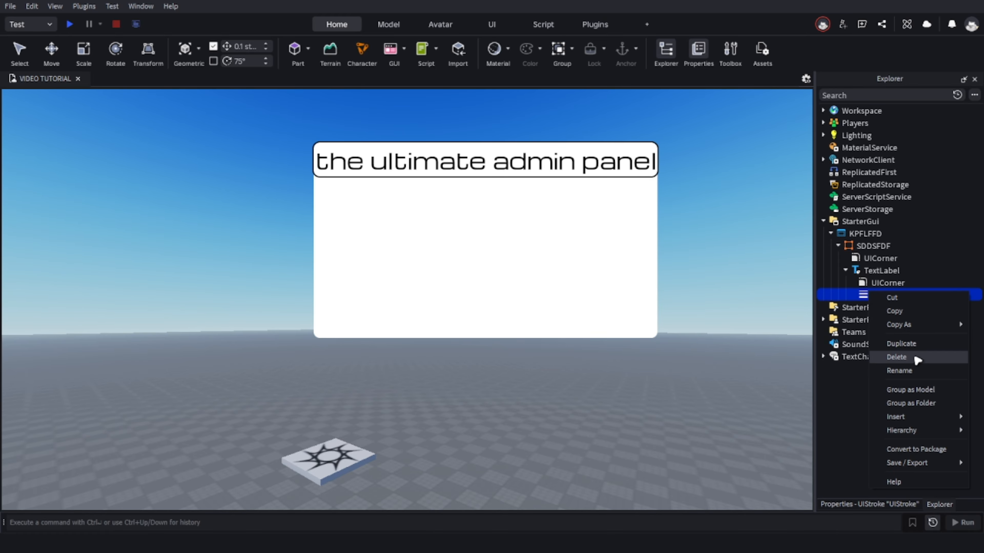
{"action": "left_click", "coordinate": [906, 344]}
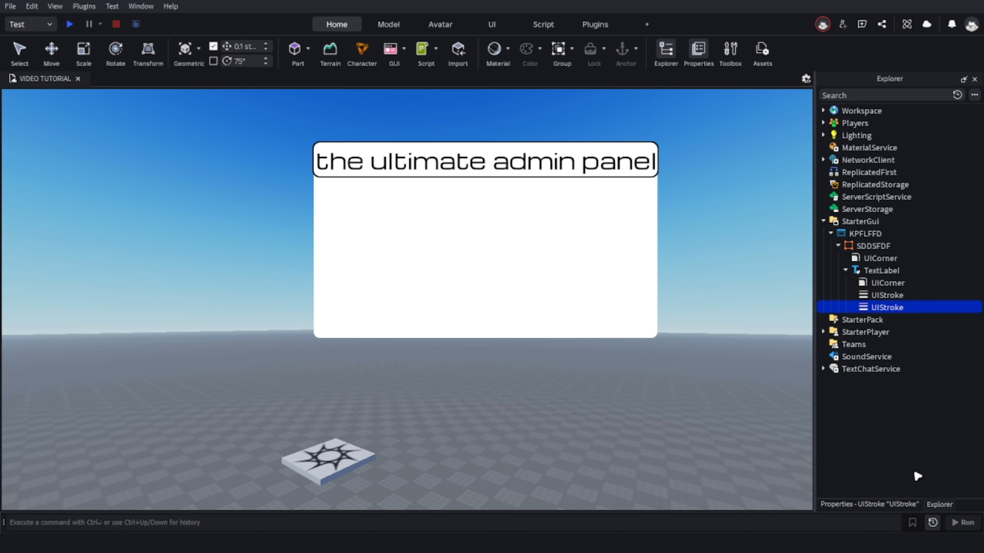
{"action": "left_click", "coordinate": [904, 507]}
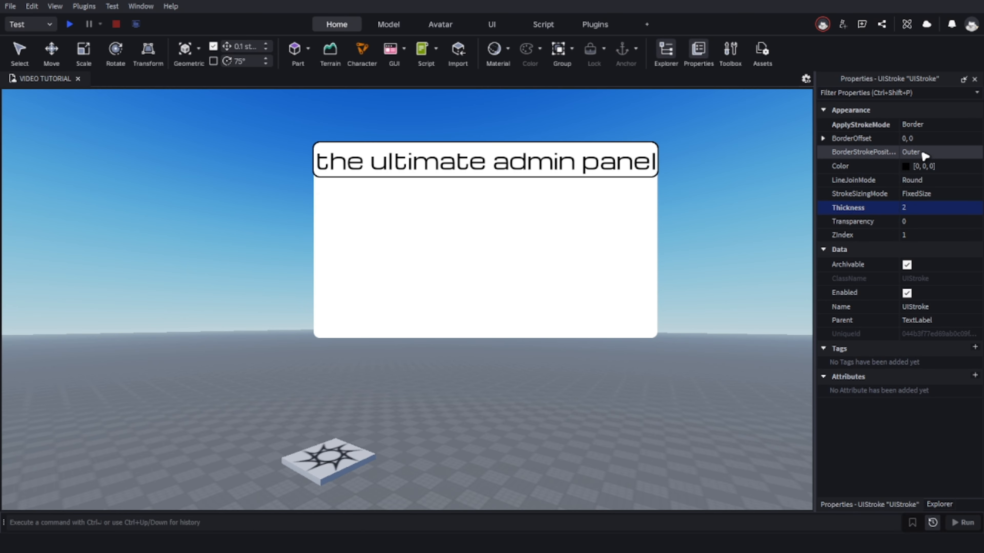
{"action": "left_click", "coordinate": [931, 125]}
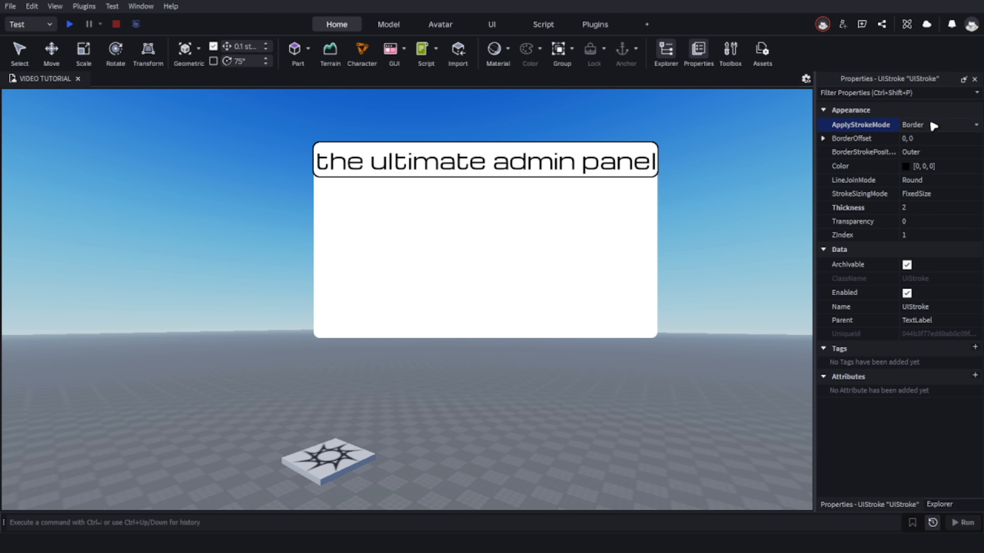
{"action": "left_click", "coordinate": [932, 125]}
{"action": "left_click", "coordinate": [931, 147]}
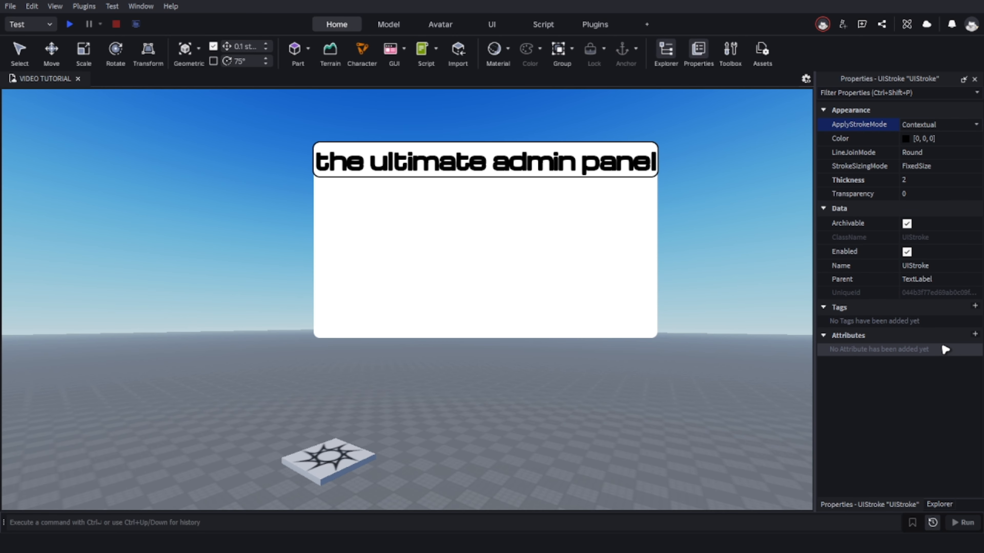
{"action": "left_click", "coordinate": [942, 503]}
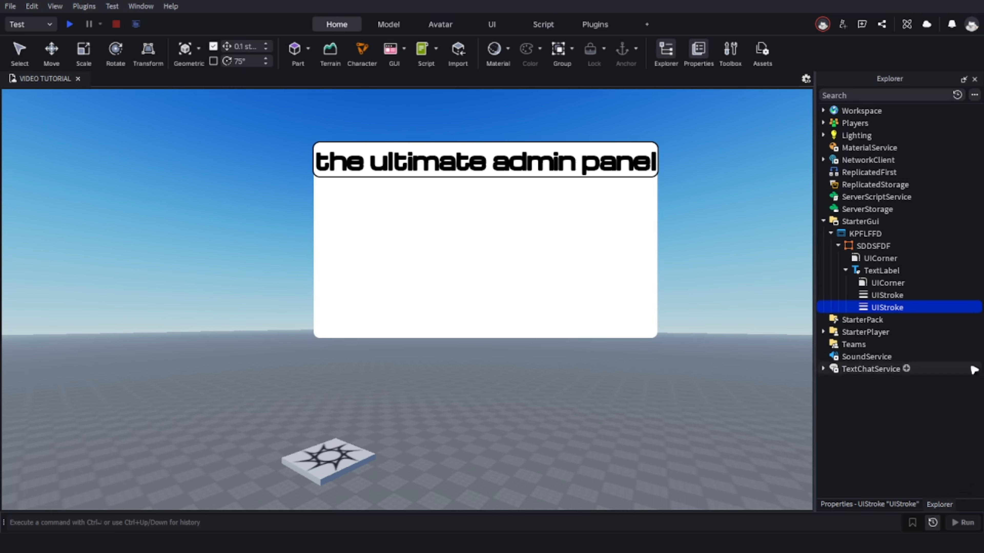
{"action": "left_click", "coordinate": [881, 271]}
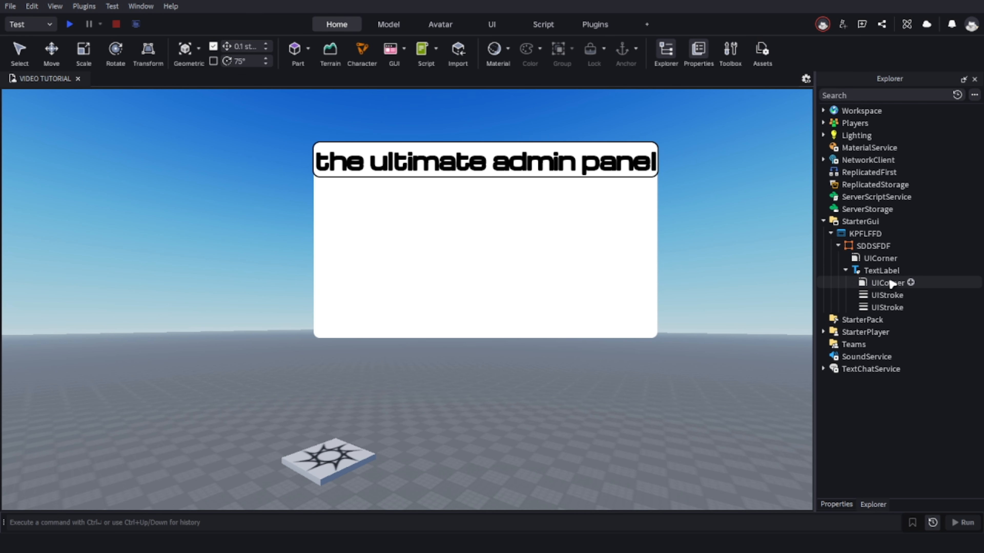
{"action": "left_click", "coordinate": [872, 504]}
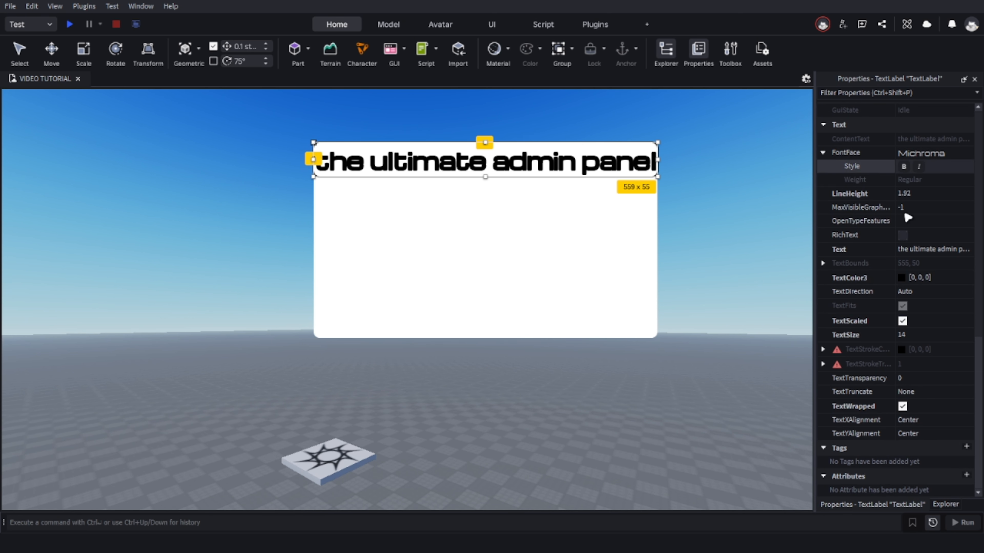
{"action": "left_click", "coordinate": [944, 505]}
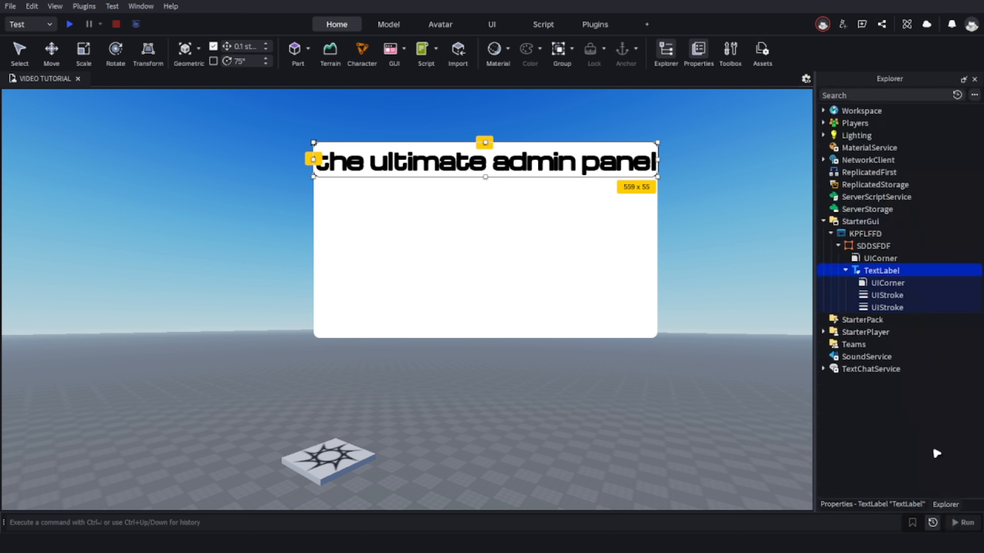
Delete the SDDSFDF frame with its contents, and the KPFLFFD ScreenGui, from StarterGui.
{"action": "left_click", "coordinate": [889, 246]}
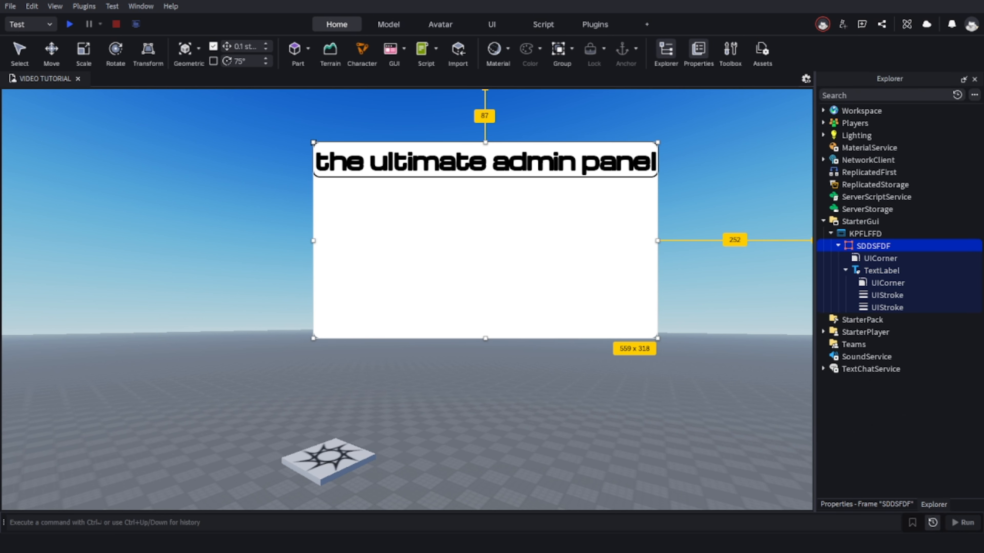
{"action": "key", "text": "Delete"}
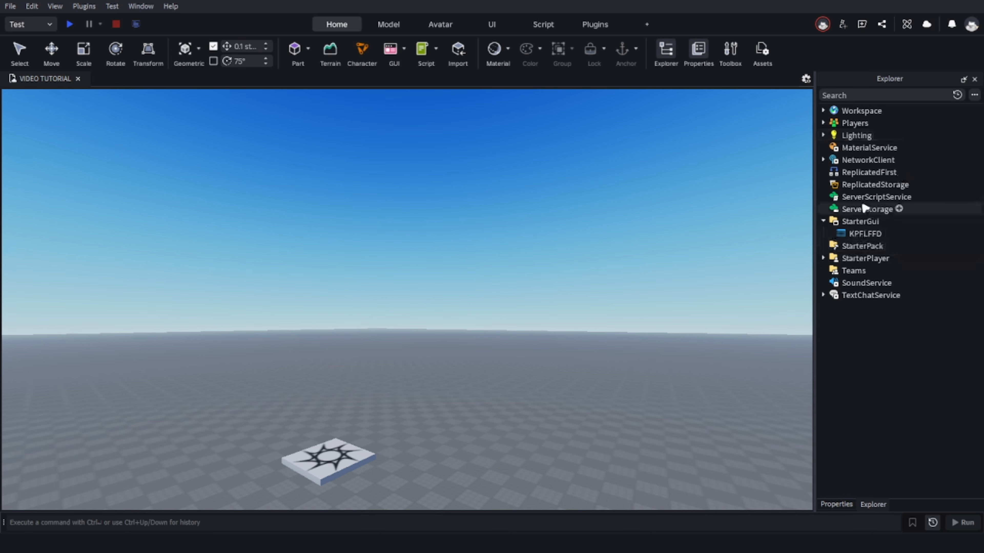
{"action": "left_click", "coordinate": [882, 233]}
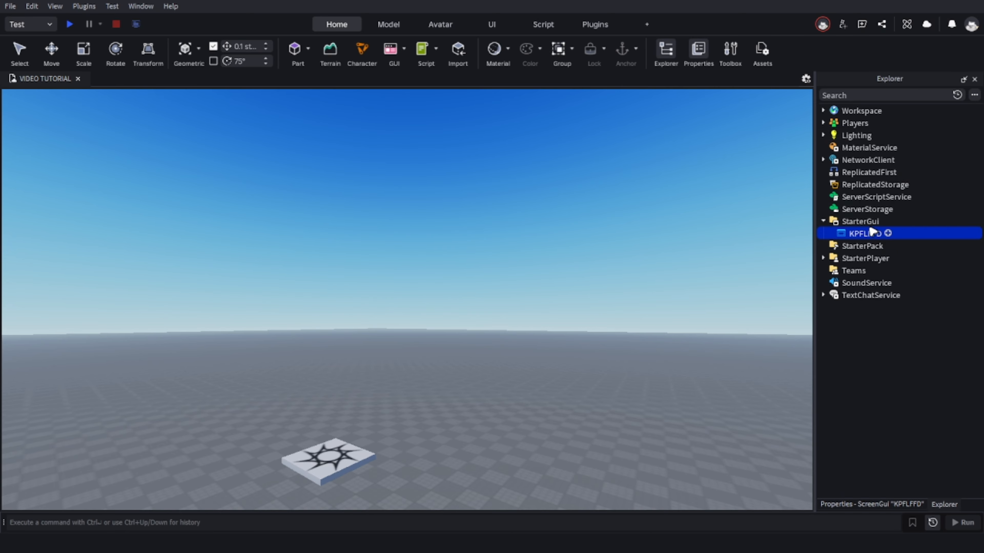
{"action": "double_click", "coordinate": [859, 221]}
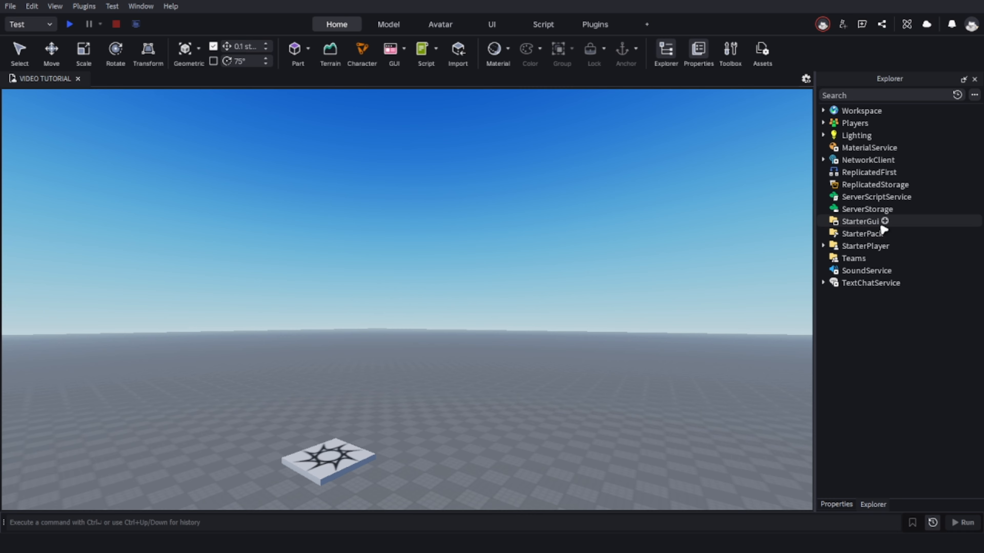
Insert a new ScreenGui object into StarterGui.
{"action": "left_click", "coordinate": [885, 222]}
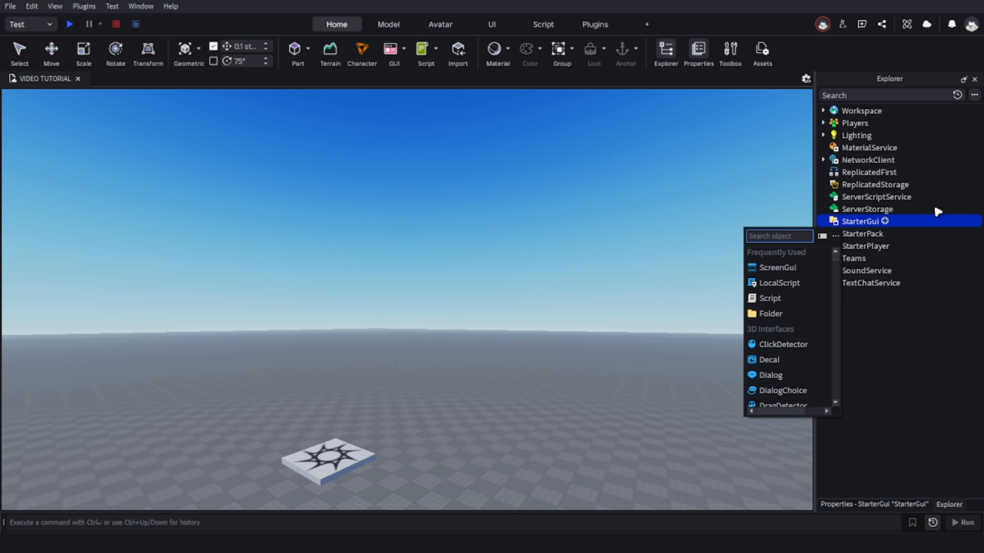
{"action": "left_click", "coordinate": [794, 268]}
{"action": "left_click", "coordinate": [881, 234]}
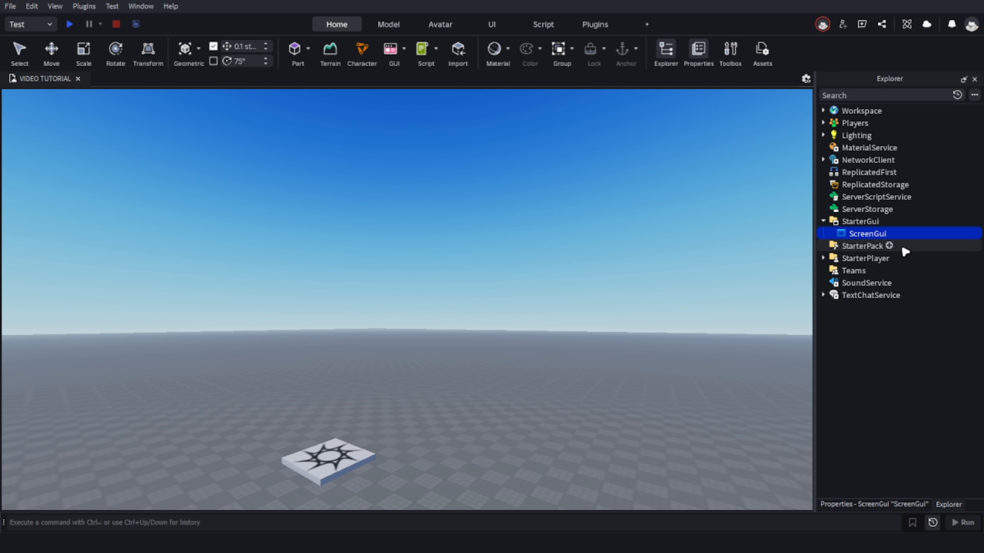
Insert a TextButton into the ScreenGui and move it to the upper middle of the viewport.
{"action": "left_click", "coordinate": [893, 233]}
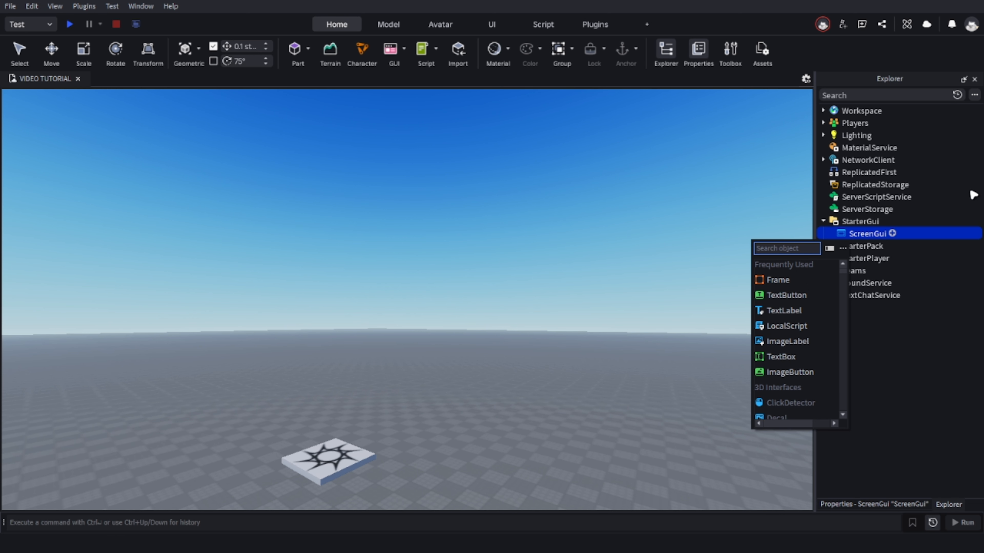
{"action": "left_click", "coordinate": [829, 298]}
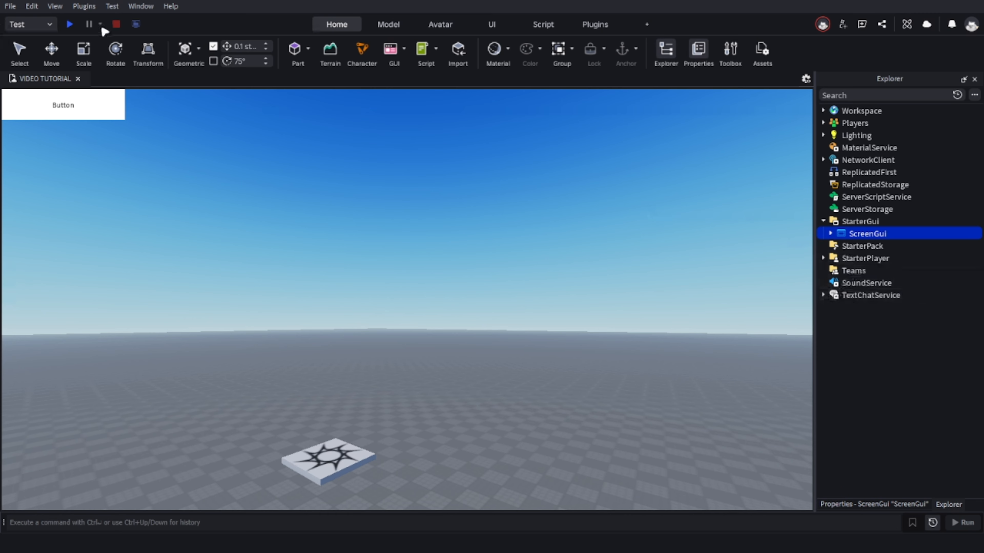
{"action": "left_click_drag", "start_coordinate": [88, 109], "coordinate": [421, 232]}
{"action": "double_click", "coordinate": [416, 225]}
{"action": "left_click", "coordinate": [459, 211]}
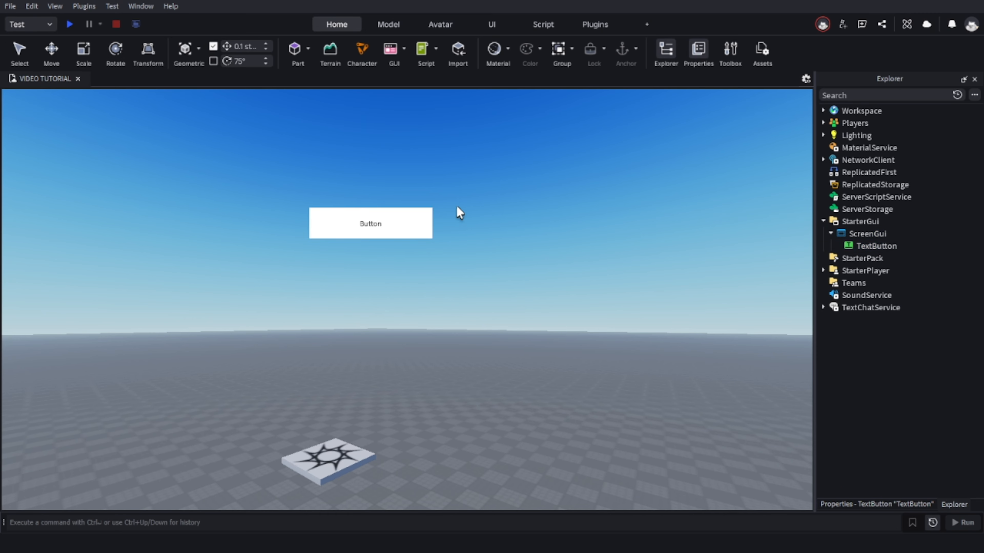
Start a playtest, move and jump with the character, and try out the TextButton in game.
{"action": "left_click", "coordinate": [70, 24]}
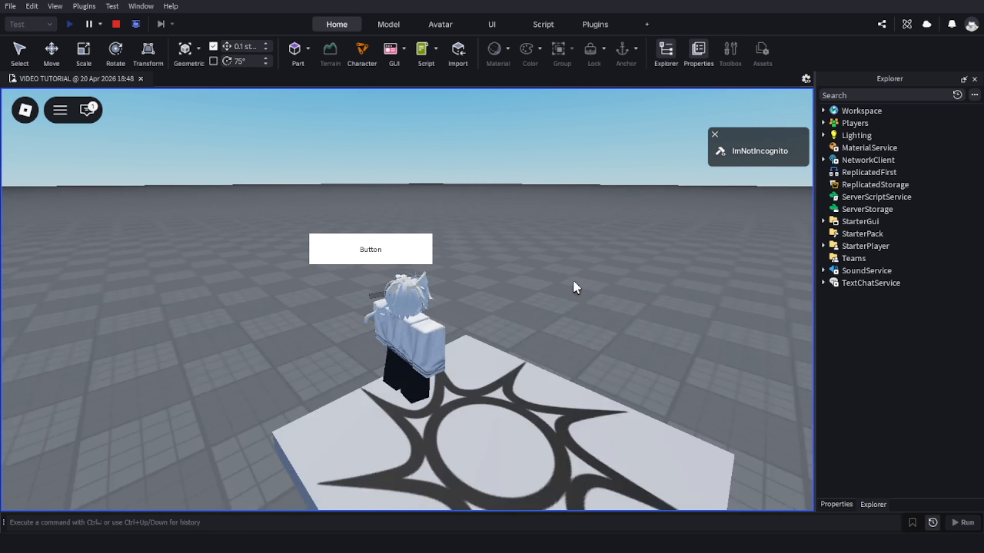
{"action": "right_click_drag", "start_coordinate": [573, 281], "coordinate": [573, 280]}
{"action": "key", "text": "s"}
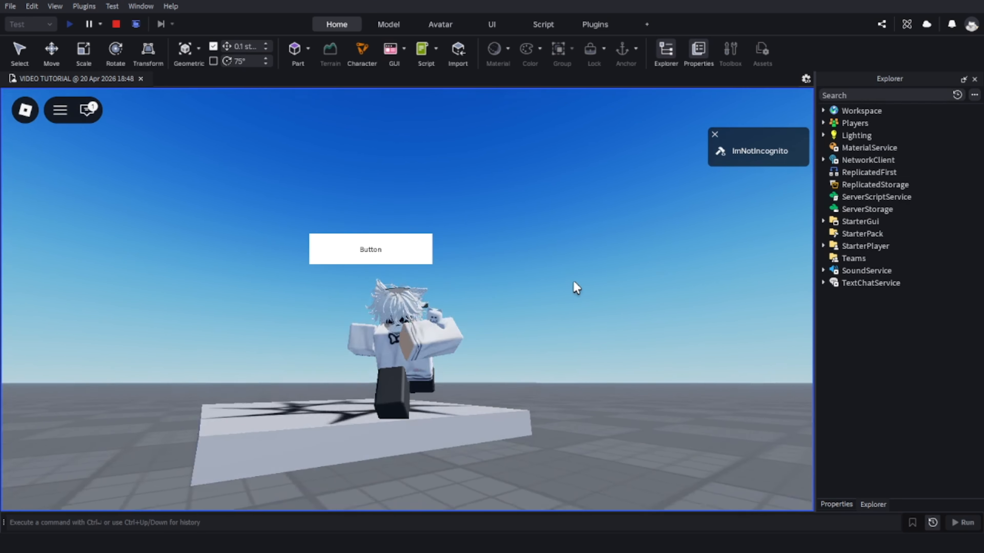
{"action": "key", "text": "space"}
{"action": "left_click", "coordinate": [375, 249]}
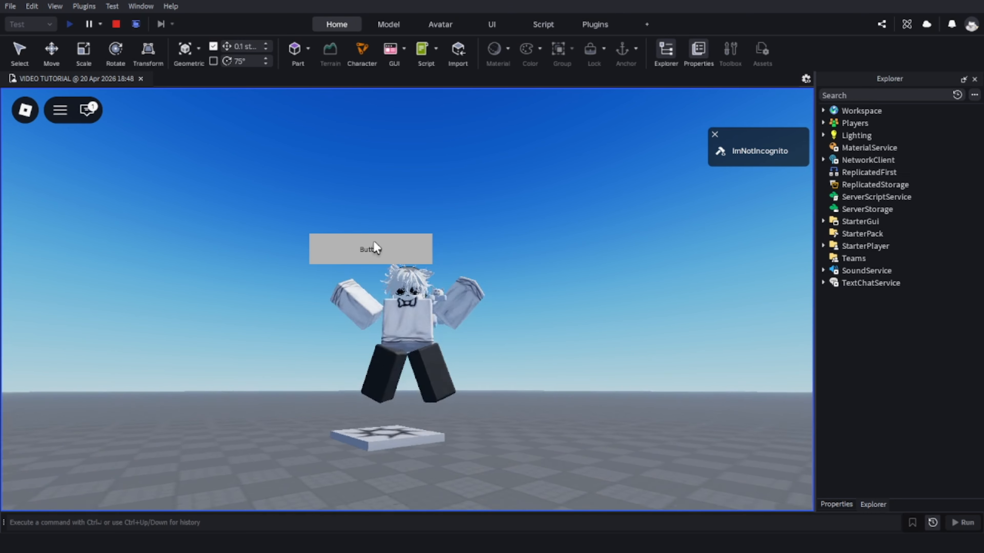
{"action": "left_click", "coordinate": [375, 248]}
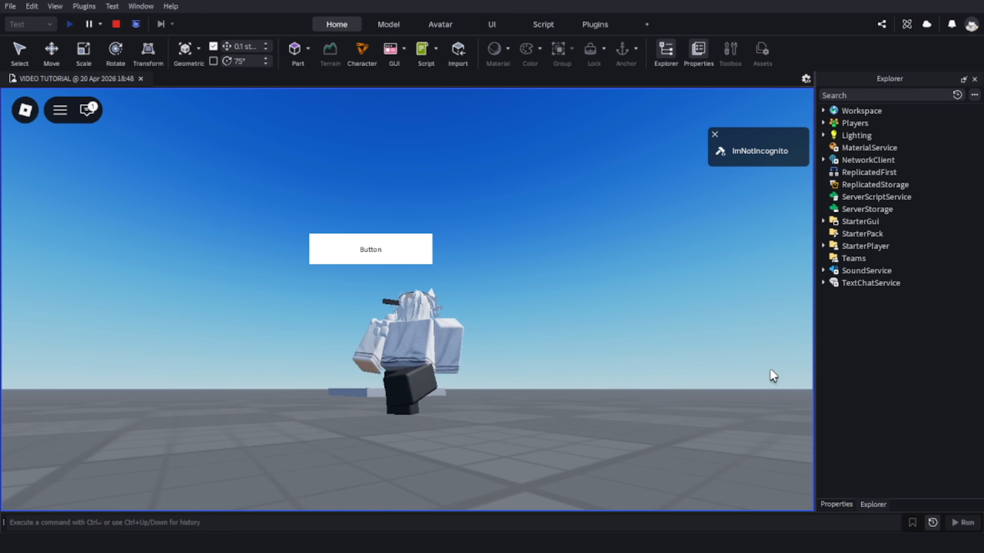
Bring up the emote wheel in the playtest and play emote 7 on the character.
{"action": "key", "text": "period"}
{"action": "left_click", "coordinate": [490, 252]}
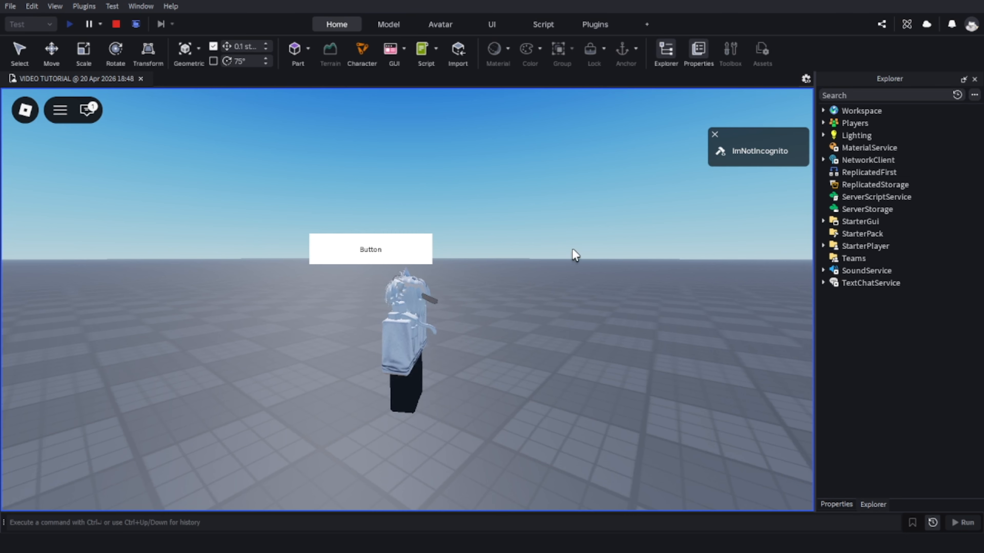
{"action": "key", "text": "period"}
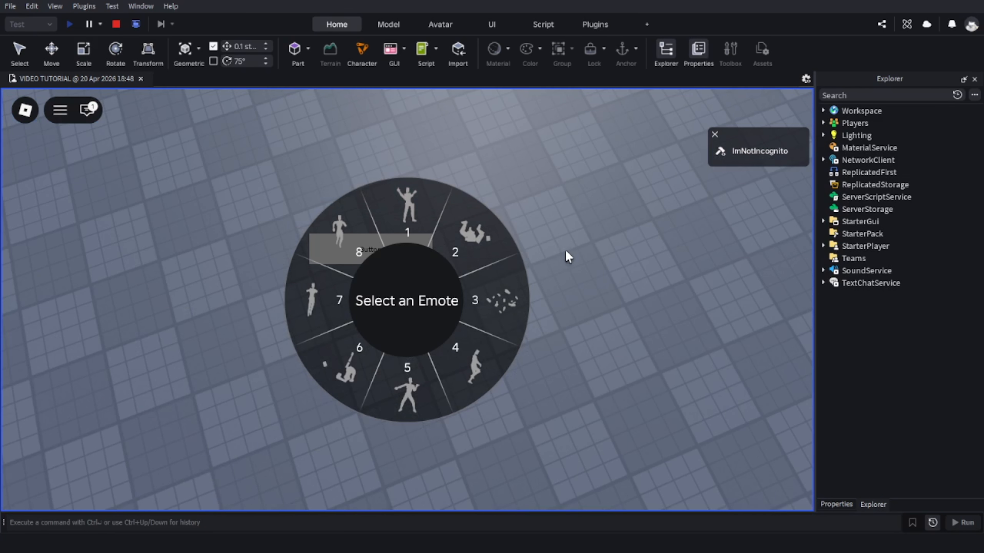
{"action": "left_click", "coordinate": [314, 305]}
{"action": "right_click_drag", "start_coordinate": [497, 275], "coordinate": [453, 283]}
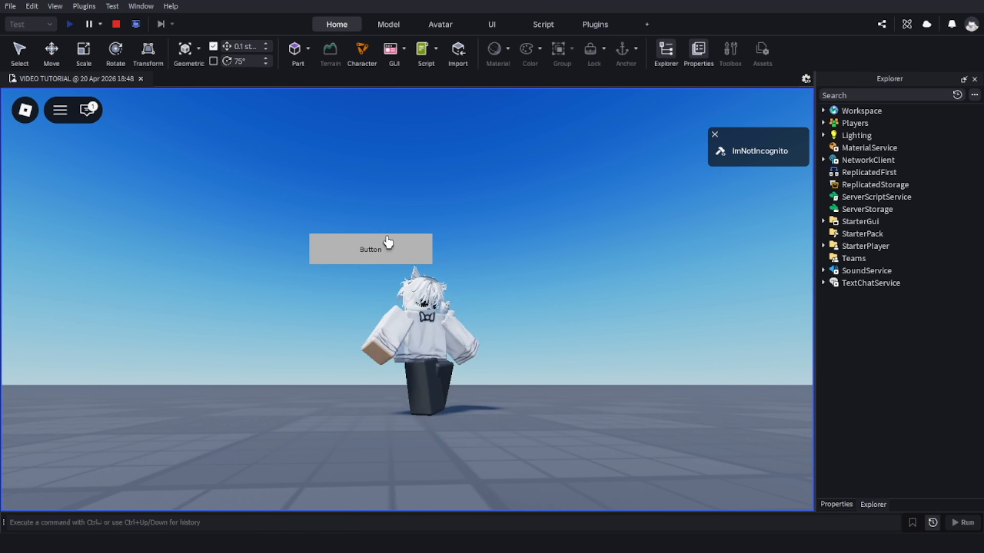
Activate the TextButton several more times in the running playtest to check how it responds.
{"action": "left_click", "coordinate": [383, 250]}
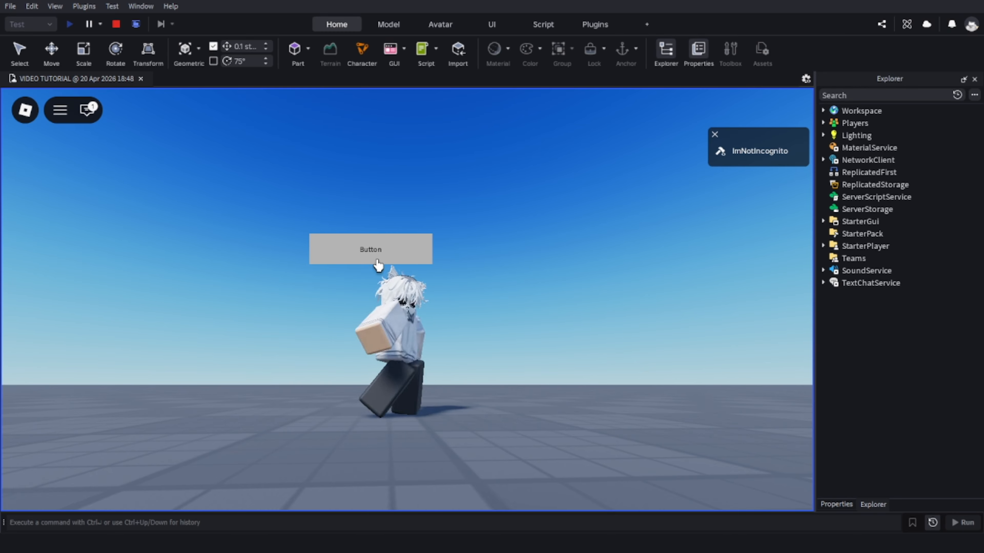
{"action": "left_click", "coordinate": [368, 239]}
{"action": "left_click", "coordinate": [350, 243]}
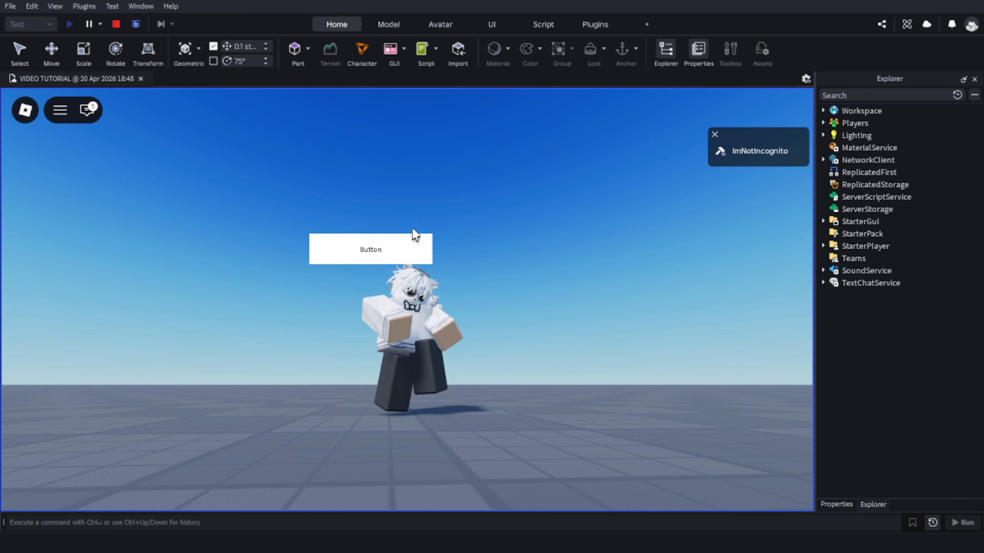
{"action": "right_click_drag", "start_coordinate": [412, 228], "coordinate": [413, 228]}
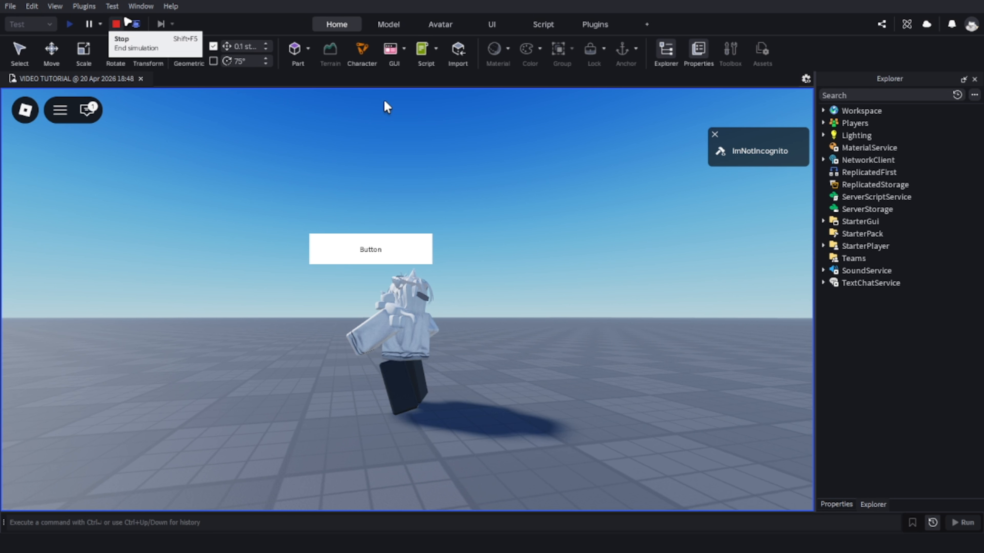
Stop the playtest and replace the TextButton's text with the filler string ".l,fwpdfk,f,.f,f .f l.f ,".
{"action": "left_click", "coordinate": [118, 24]}
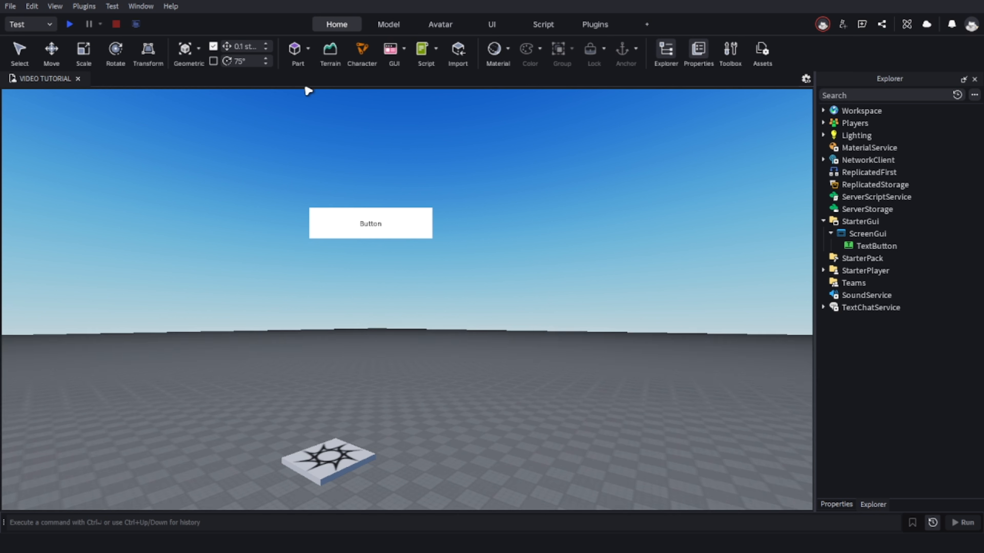
{"action": "double_click", "coordinate": [370, 222]}
{"action": "left_click_drag", "start_coordinate": [374, 221], "coordinate": [376, 243]}
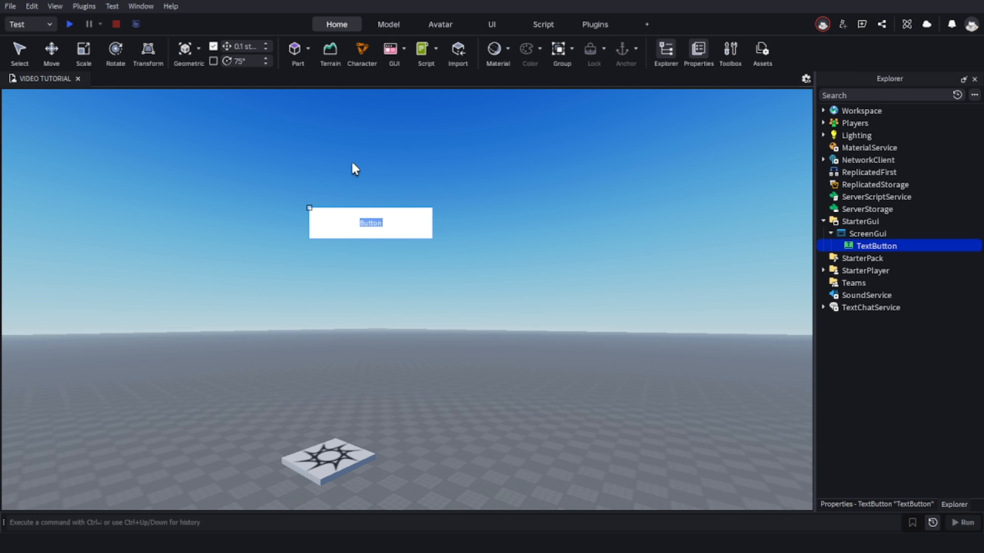
{"action": "key", "text": "BackSpace"}
{"action": "type", "text": ".l,fwpdfk,f,.f,f .f l.f ,"}
{"action": "key", "text": "Return"}
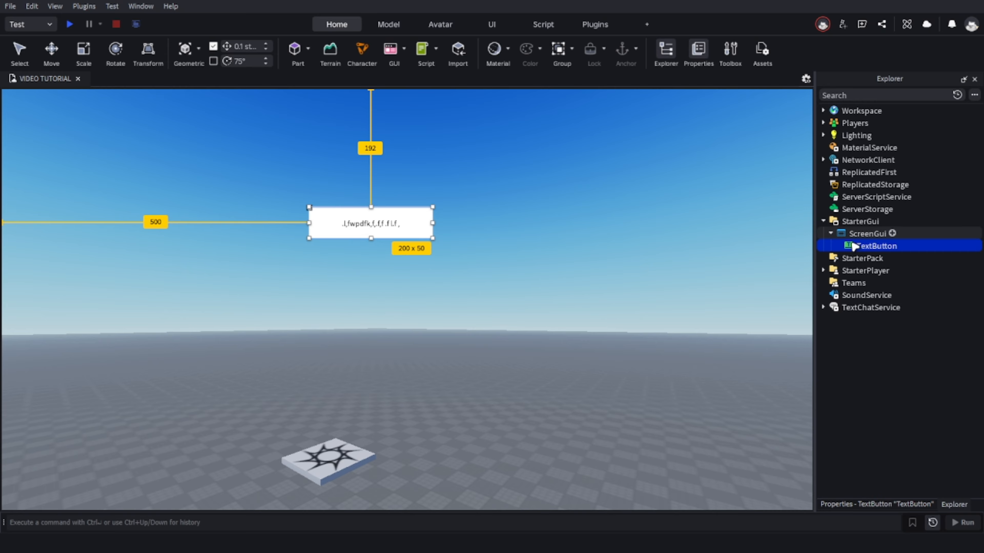
Add a UICorner inside the TextButton to round its corners, and deselect it to view the result.
{"action": "left_click", "coordinate": [903, 246]}
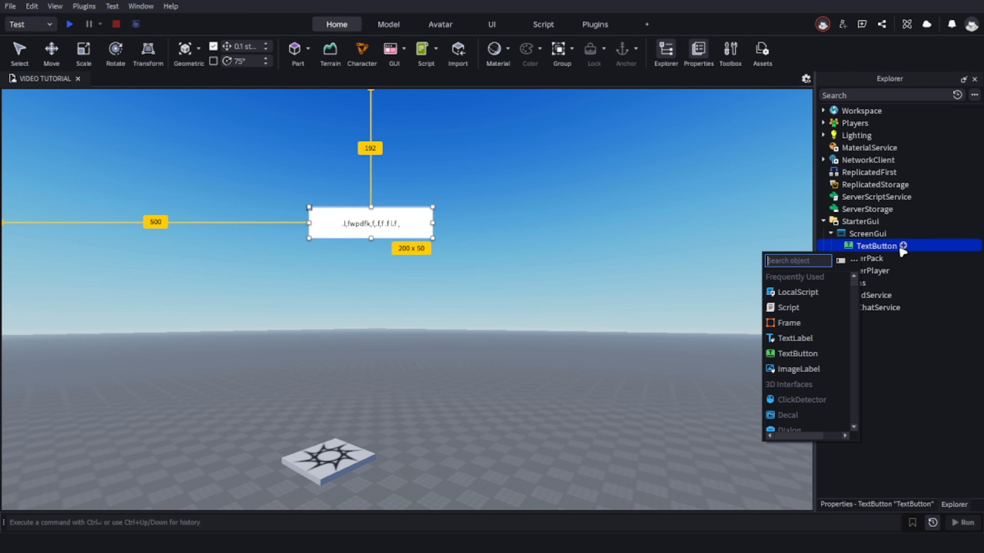
{"action": "type", "text": "ui"}
{"action": "left_click", "coordinate": [825, 278]}
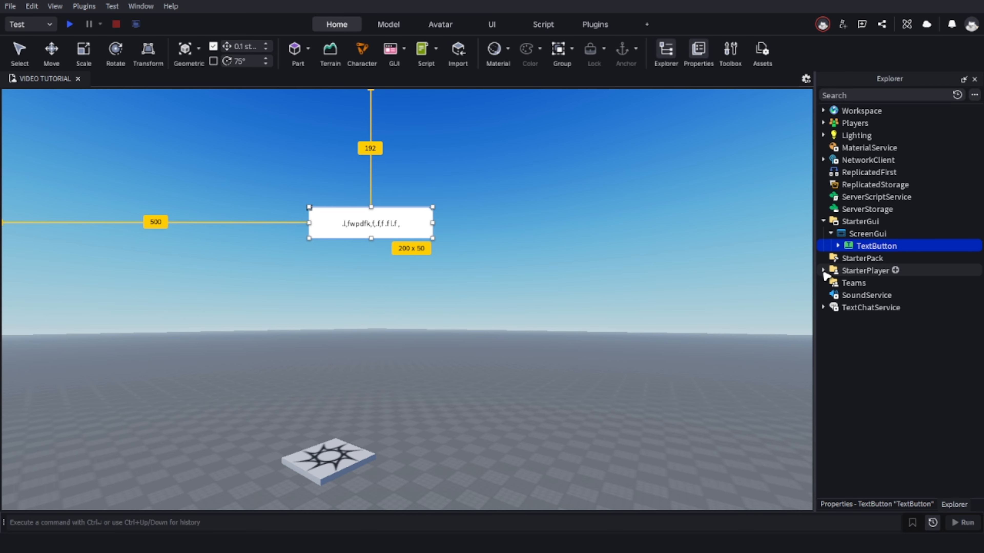
{"action": "left_click", "coordinate": [508, 252]}
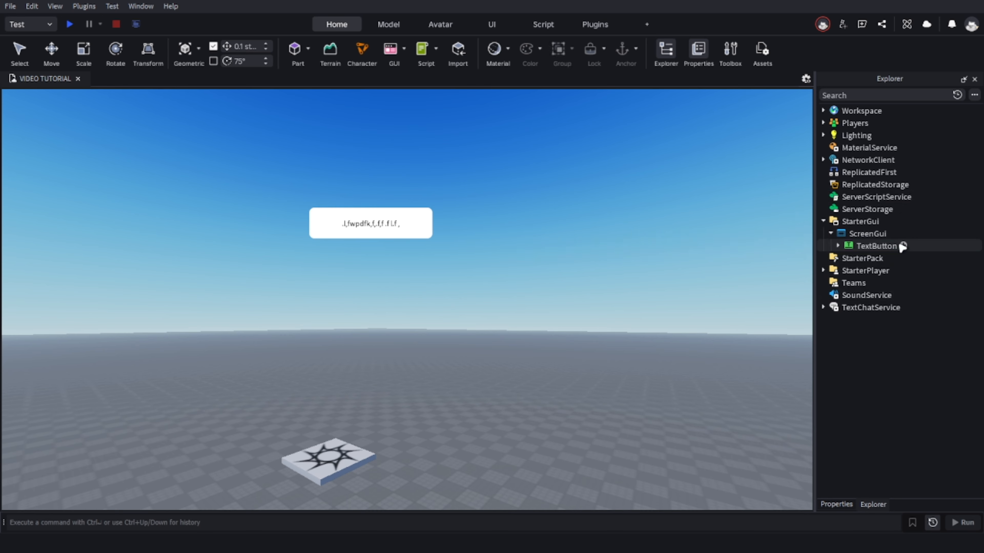
Add a UIStroke inside the TextButton to outline its text.
{"action": "left_click", "coordinate": [904, 245]}
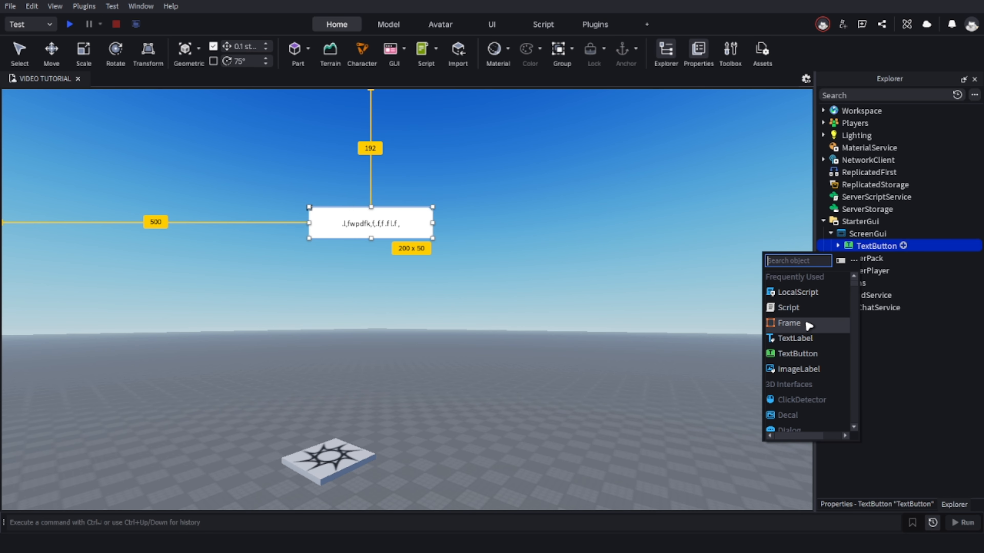
{"action": "type", "text": "ui"}
{"action": "left_click", "coordinate": [820, 292]}
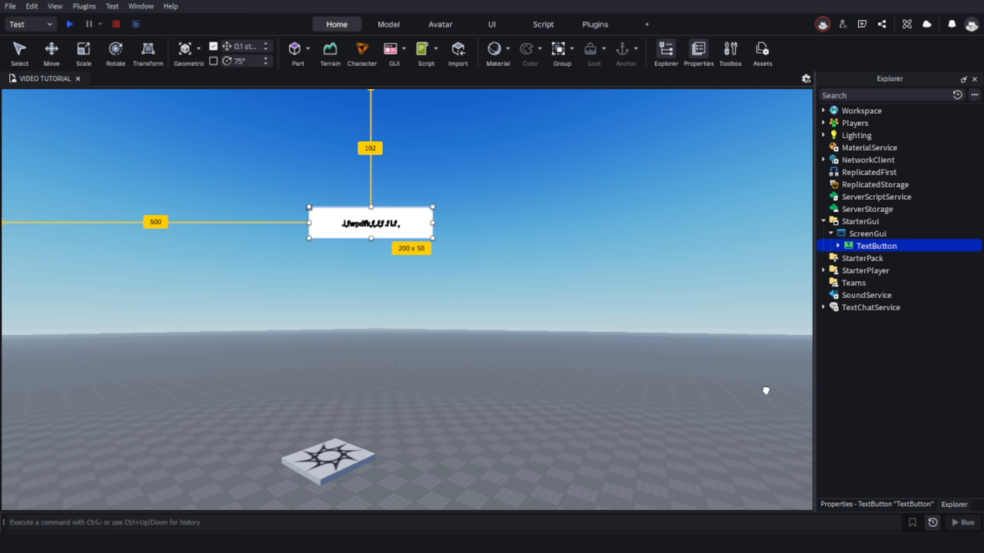
Look through the TextButton's properties, return to the object hierarchy and clear the selection.
{"action": "left_click", "coordinate": [891, 505]}
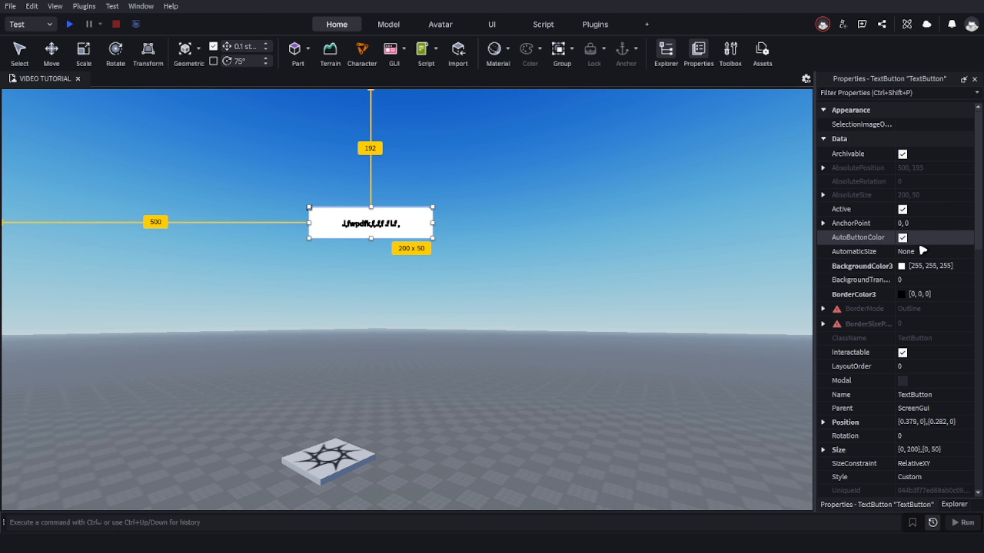
{"action": "scroll", "coordinate": [913, 342], "scroll_direction": "down", "scroll_amount": 4}
{"action": "scroll", "coordinate": [916, 330], "scroll_direction": "up", "scroll_amount": 4}
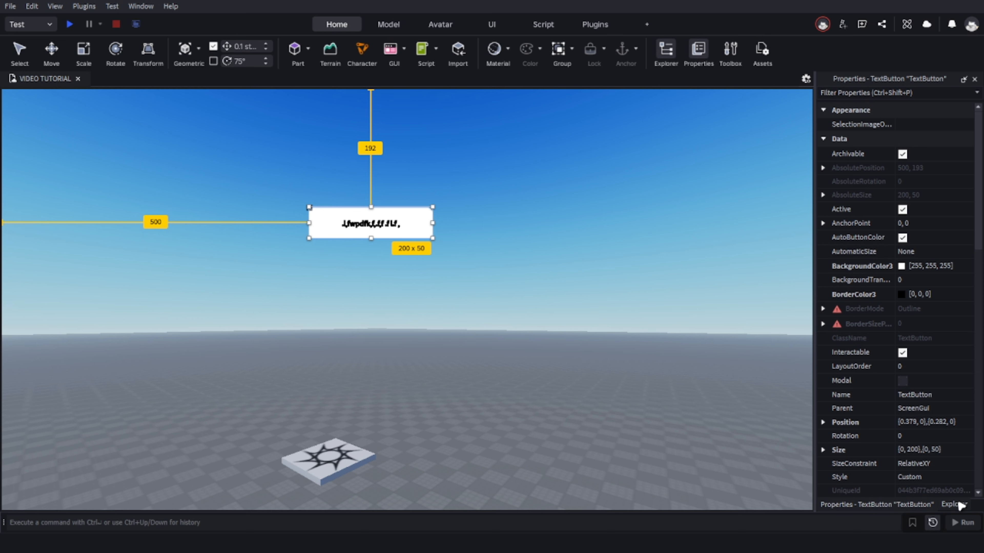
{"action": "left_click", "coordinate": [955, 504]}
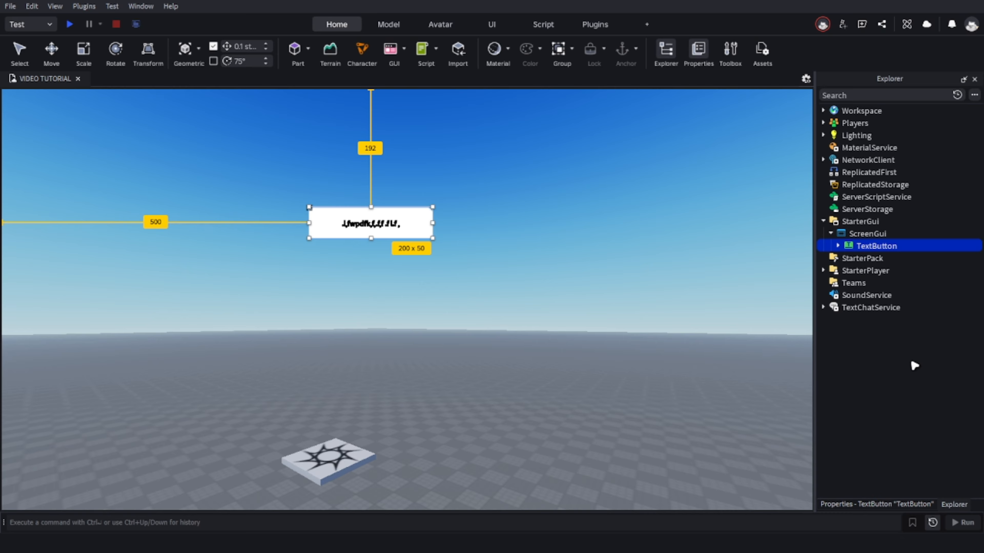
{"action": "left_click", "coordinate": [461, 247]}
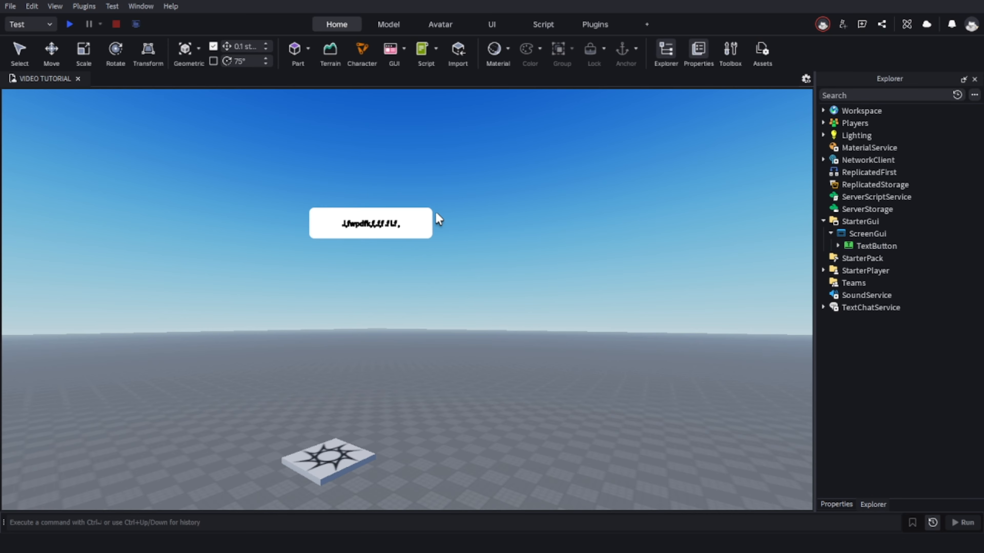
Move the TextButton around the viewport, place it right of centre and narrow it to about 10 x 50.
{"action": "left_click_drag", "start_coordinate": [430, 225], "coordinate": [269, 285]}
{"action": "left_click_drag", "start_coordinate": [352, 284], "coordinate": [582, 195]}
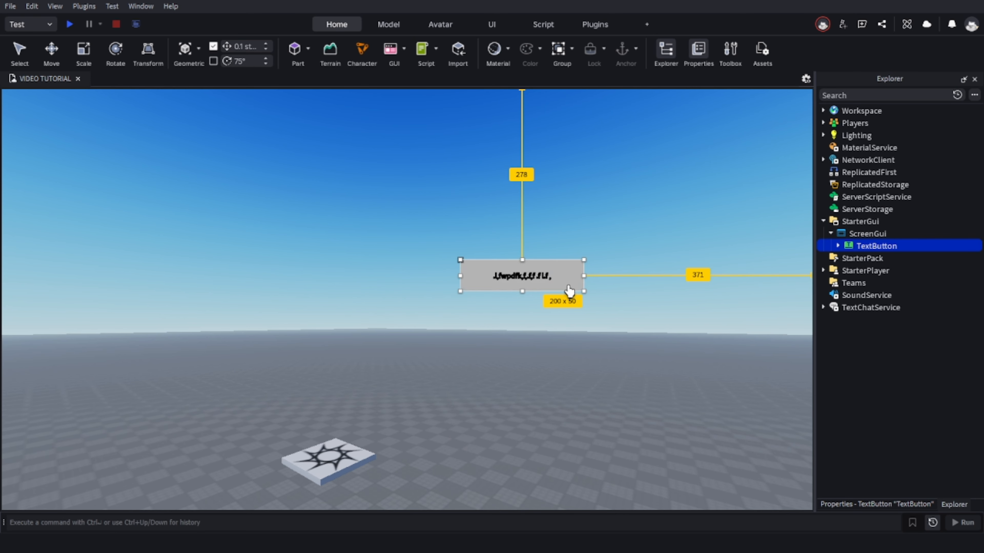
{"action": "left_click_drag", "start_coordinate": [571, 282], "coordinate": [599, 271]}
{"action": "mouse_move", "coordinate": [522, 327]}
{"action": "left_mouse_down"}
{"action": "mouse_move", "coordinate": [417, 334]}
{"action": "mouse_move", "coordinate": [616, 307]}
{"action": "mouse_move", "coordinate": [533, 335]}
{"action": "left_mouse_up"}
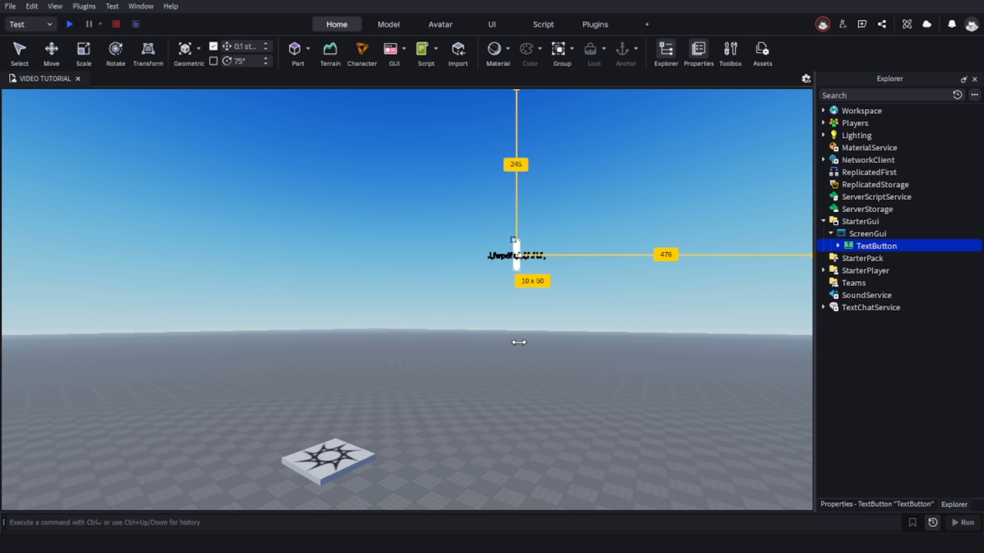